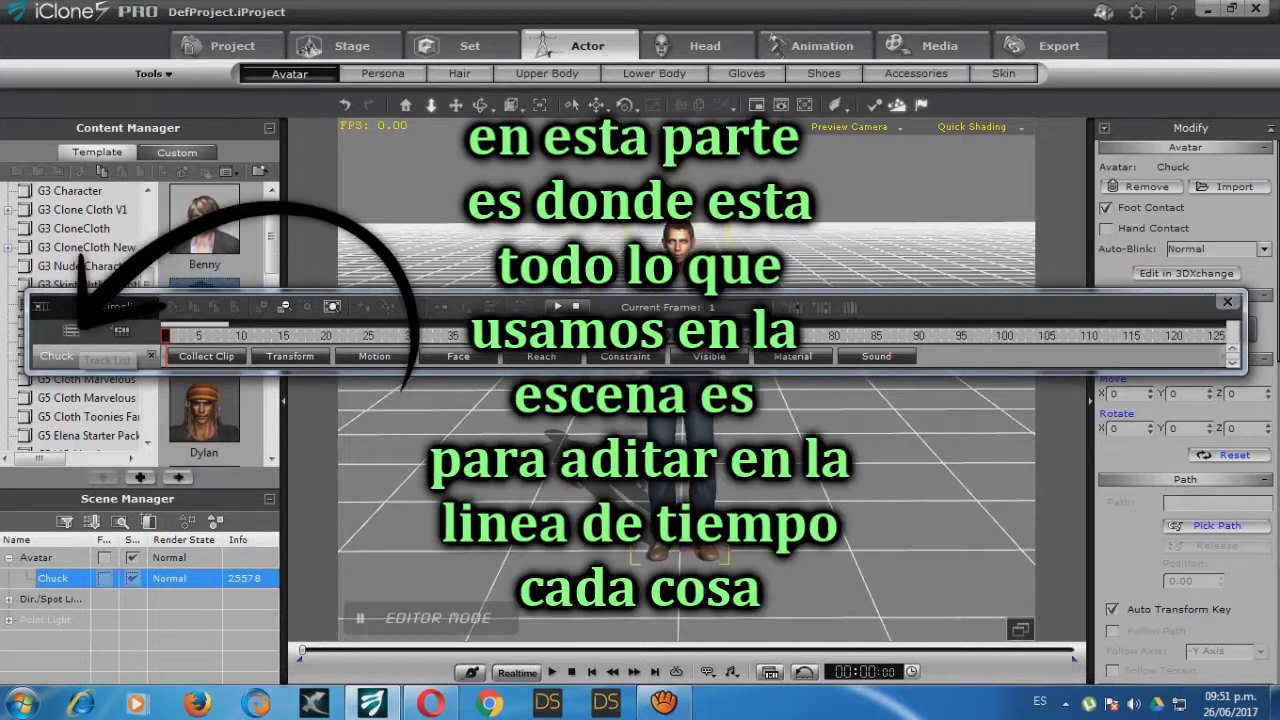
Load the blue C229A compact car prop into the scene from the set's prop library.
{"action": "left_click", "coordinate": [71, 330]}
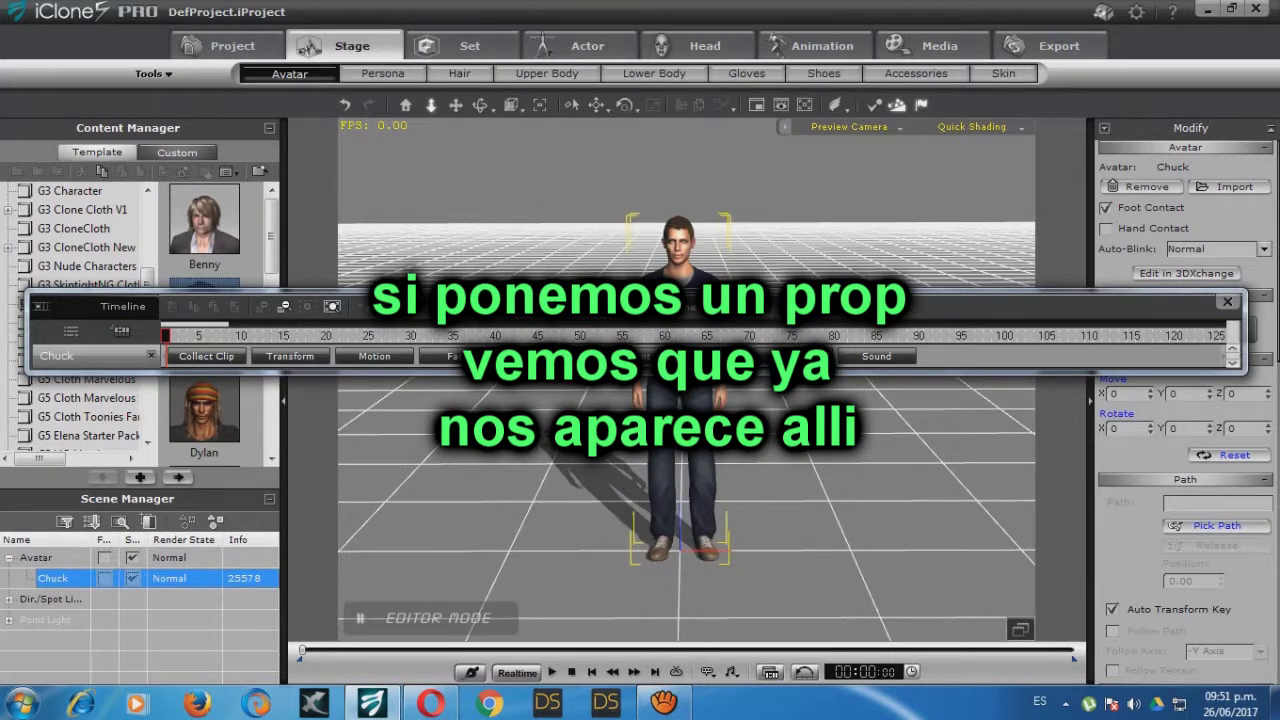
{"action": "left_click", "coordinate": [468, 46]}
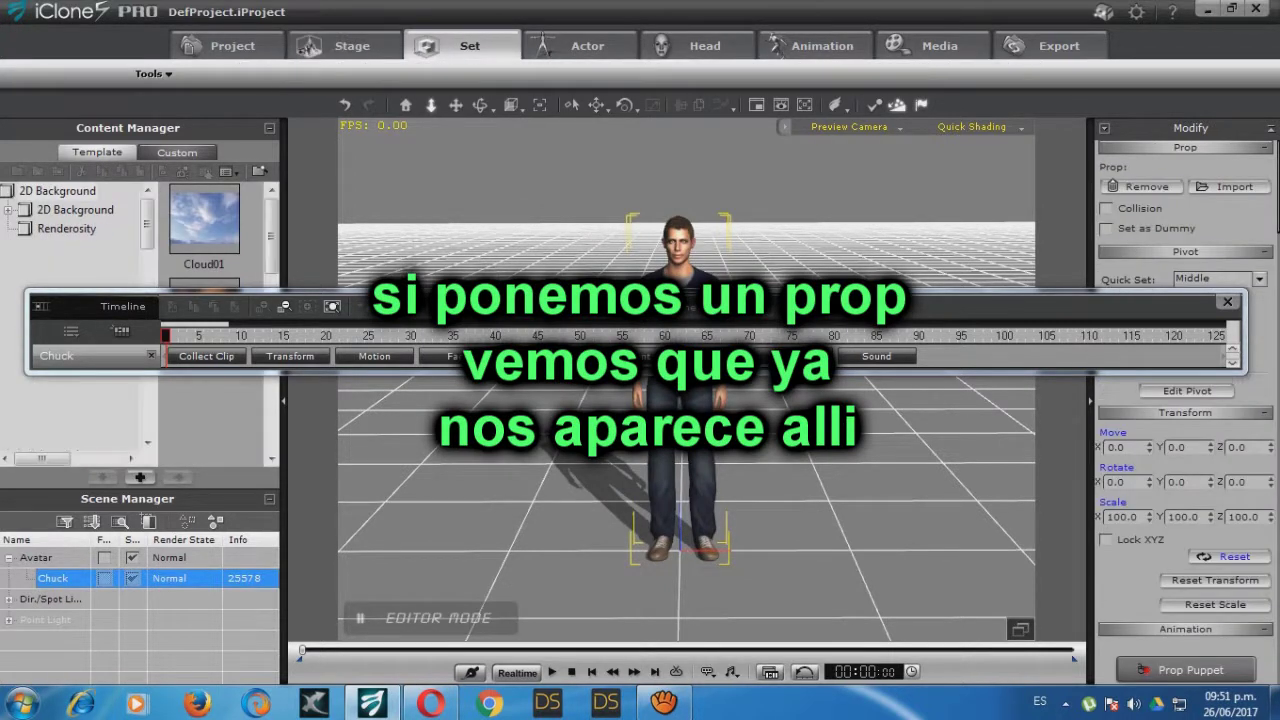
{"action": "double_click", "coordinate": [206, 220]}
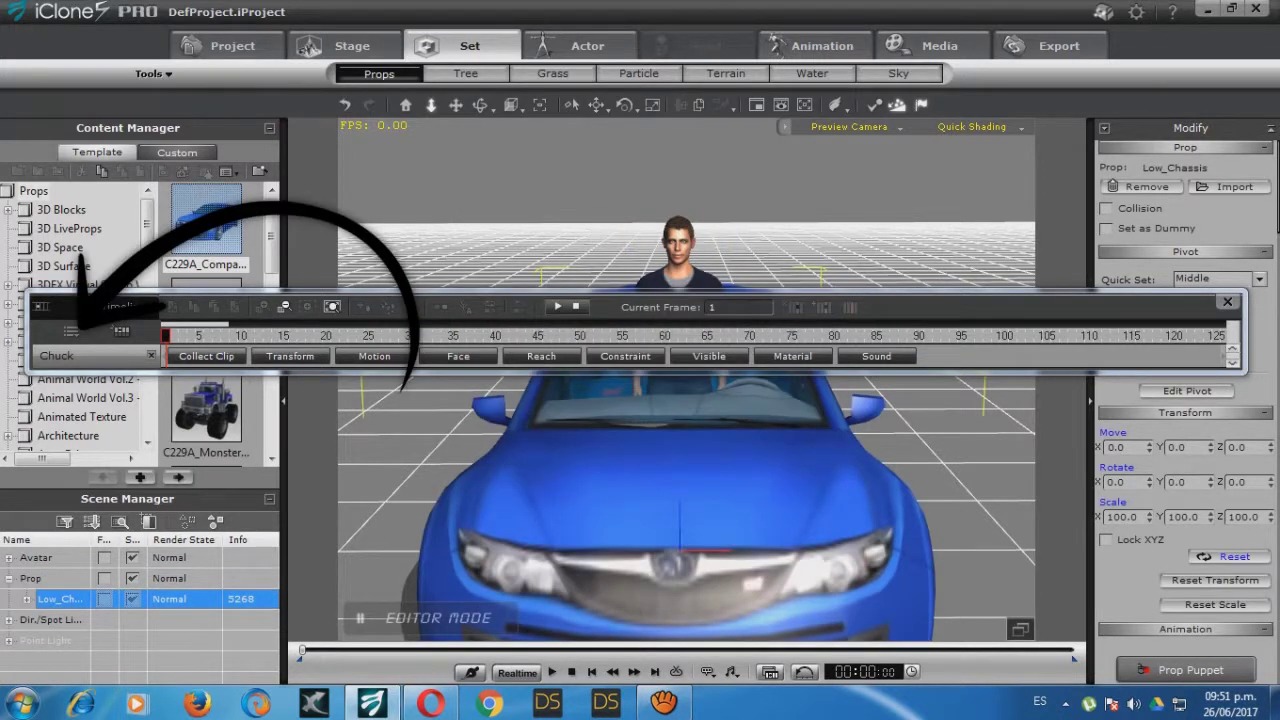
Add the Low_Chassis prop's track to the timeline from the track list.
{"action": "left_click", "coordinate": [71, 331]}
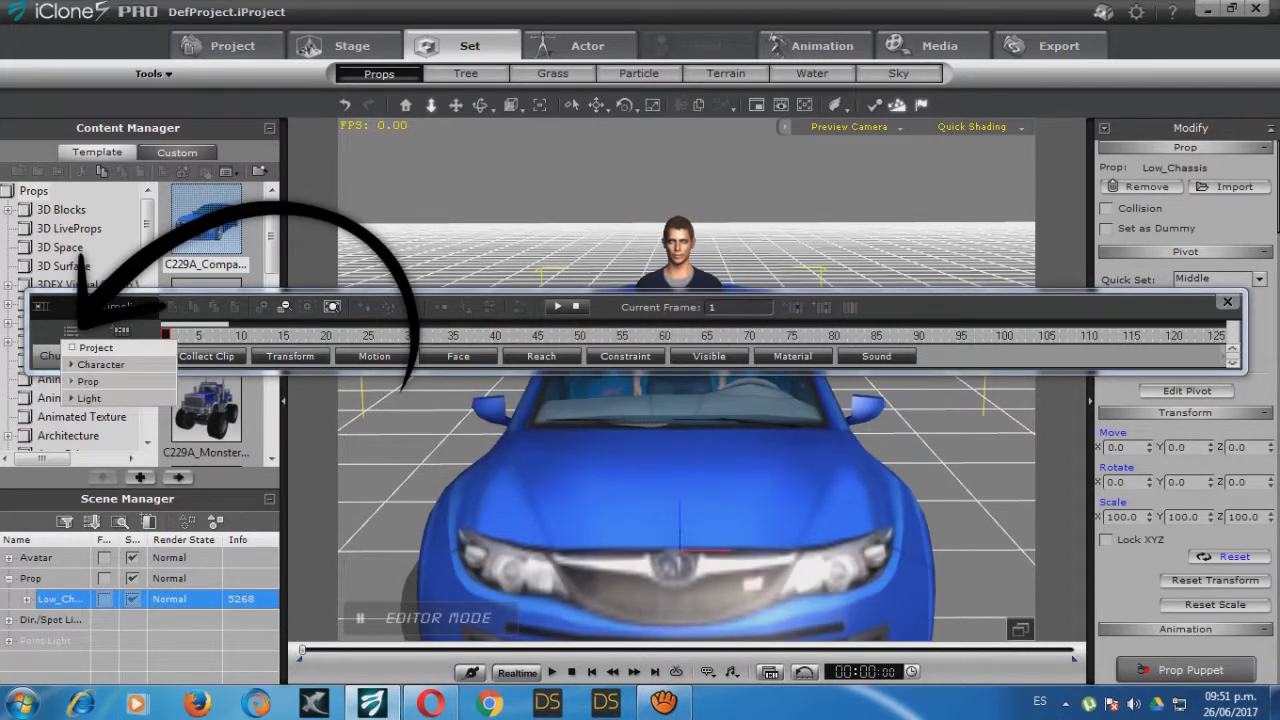
{"action": "left_click", "coordinate": [71, 381]}
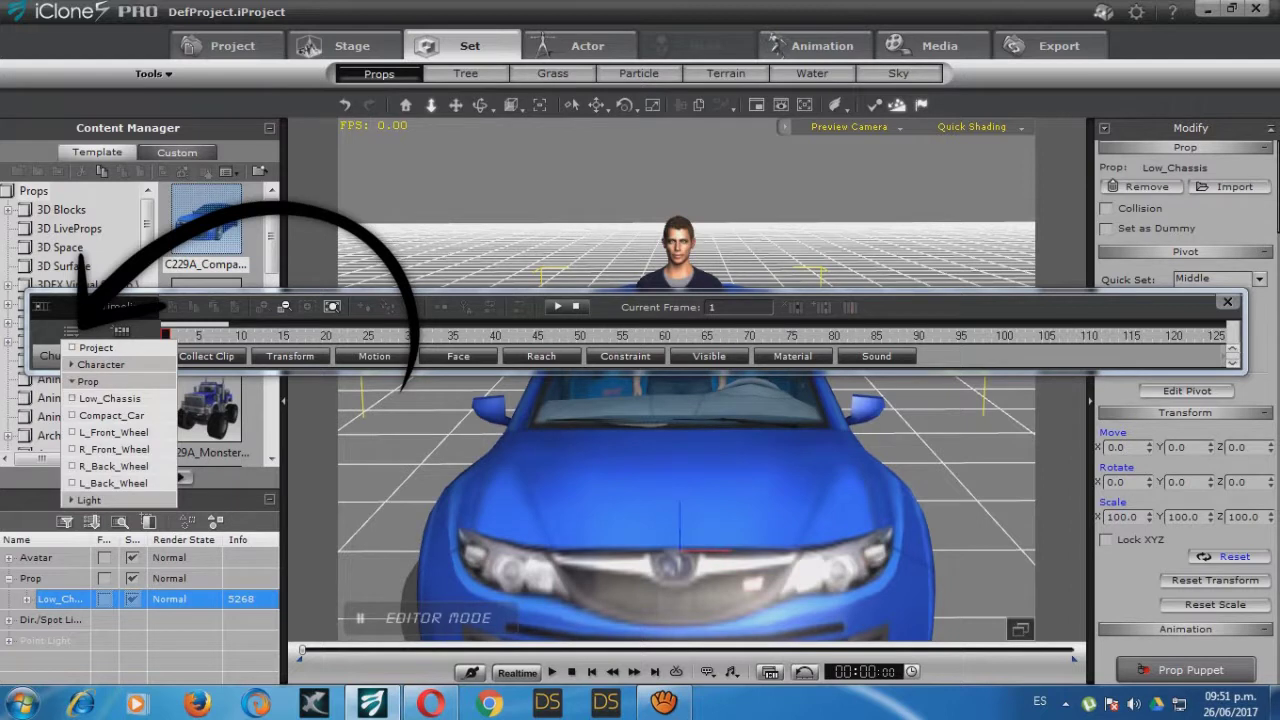
{"action": "left_click", "coordinate": [72, 398]}
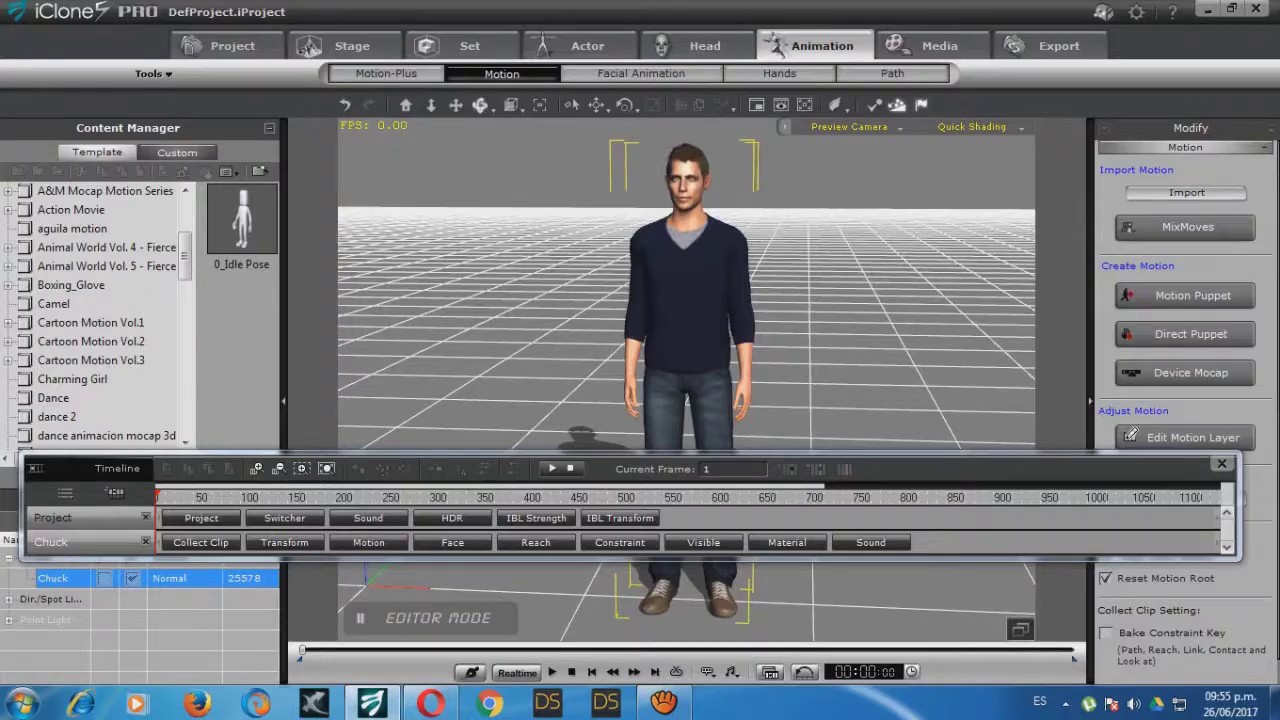
Apply the Dance_01 motion from the Dance folder to Chuck and play it back.
{"action": "left_click", "coordinate": [53, 397]}
{"action": "double_click", "coordinate": [236, 220]}
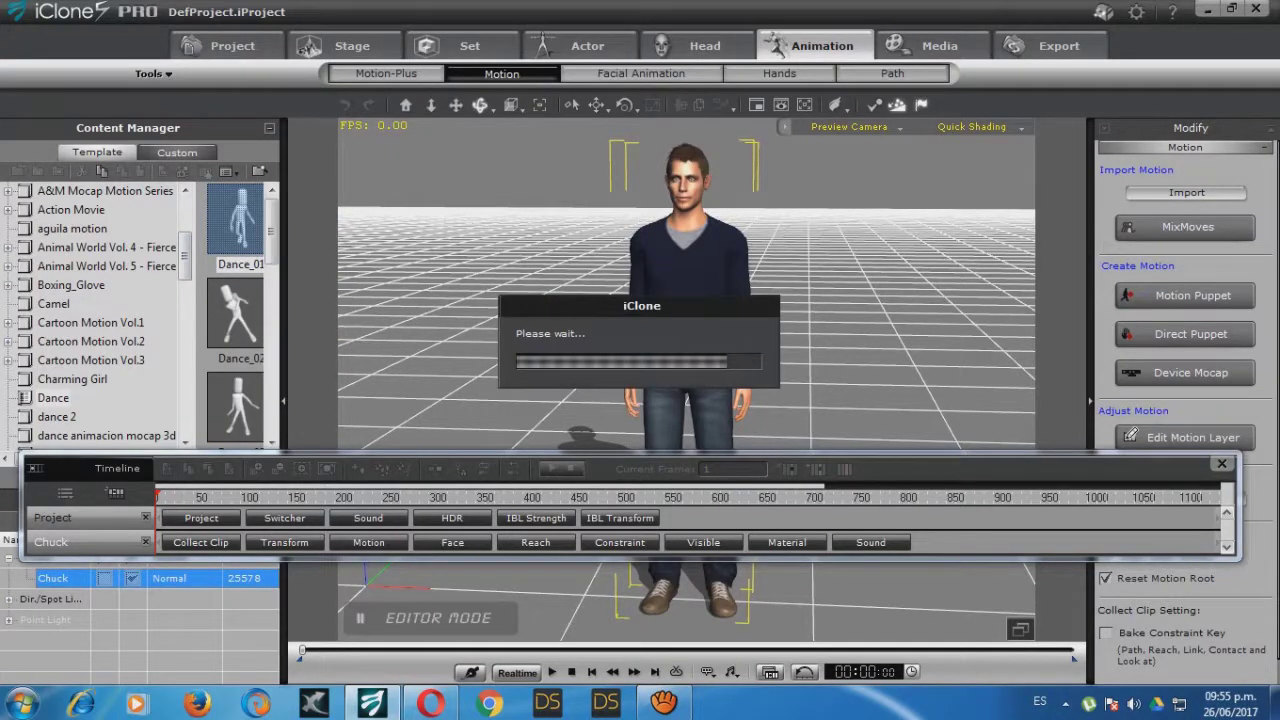
{"action": "key", "text": "space"}
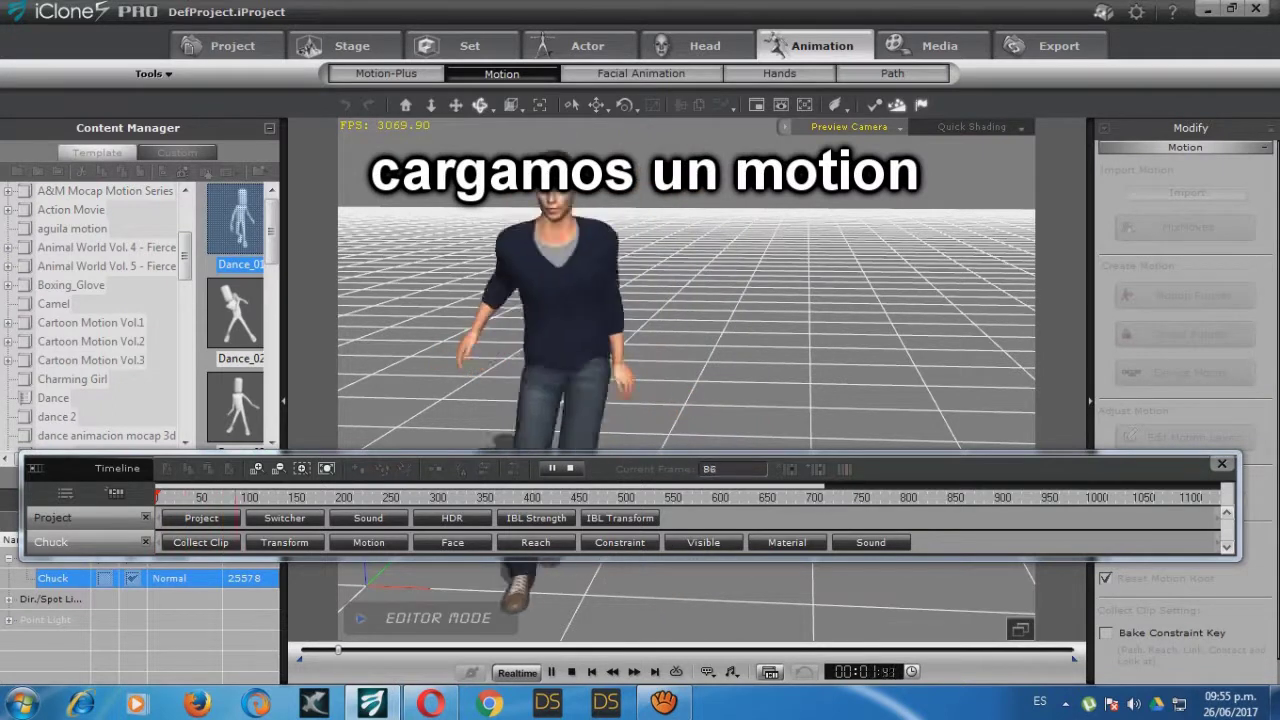
{"action": "key", "text": "space"}
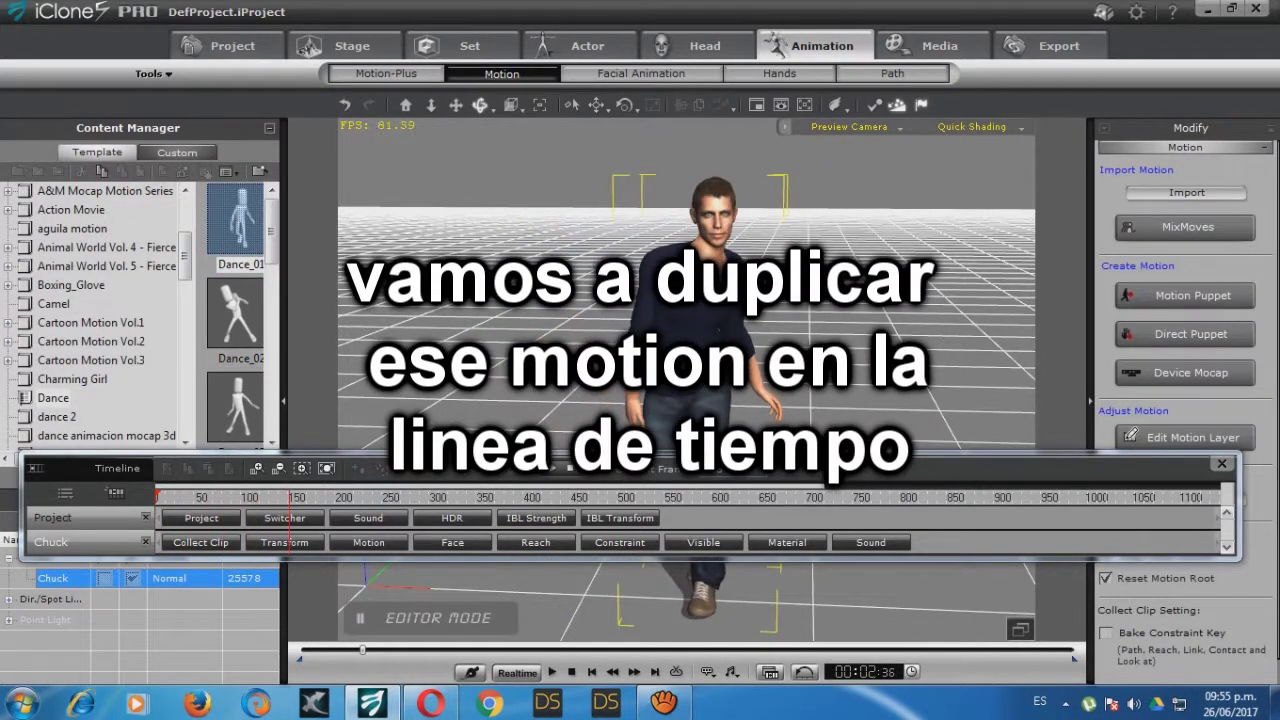
Show Chuck's motion track in the timeline and copy its Dance_01 clip.
{"action": "left_click_drag", "start_coordinate": [700, 461], "coordinate": [707, 190]}
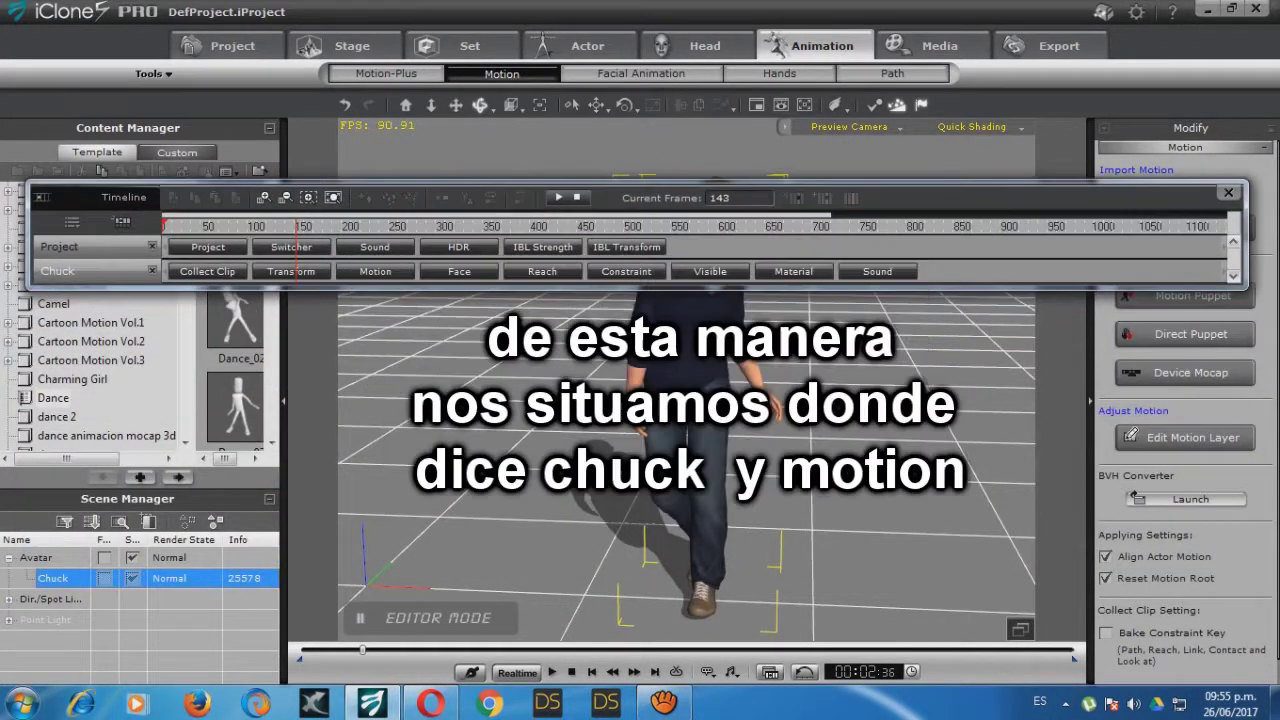
{"action": "left_click", "coordinate": [572, 672]}
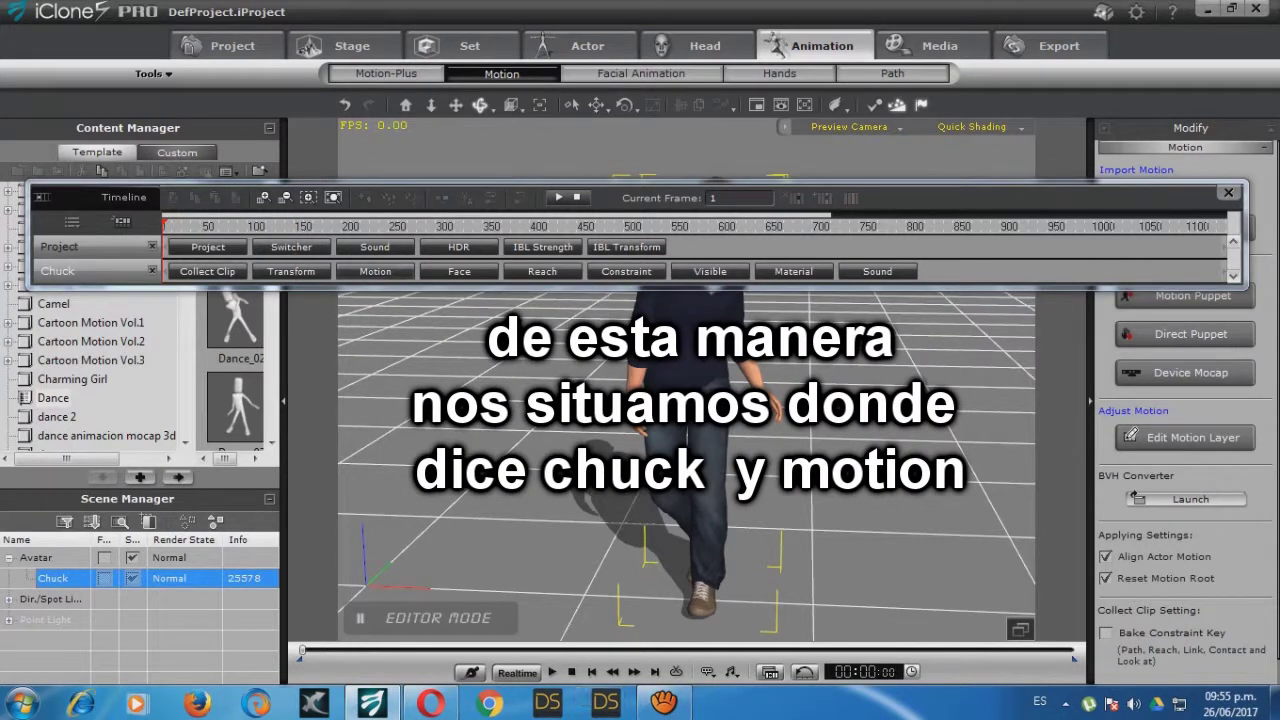
{"action": "left_click", "coordinate": [375, 271]}
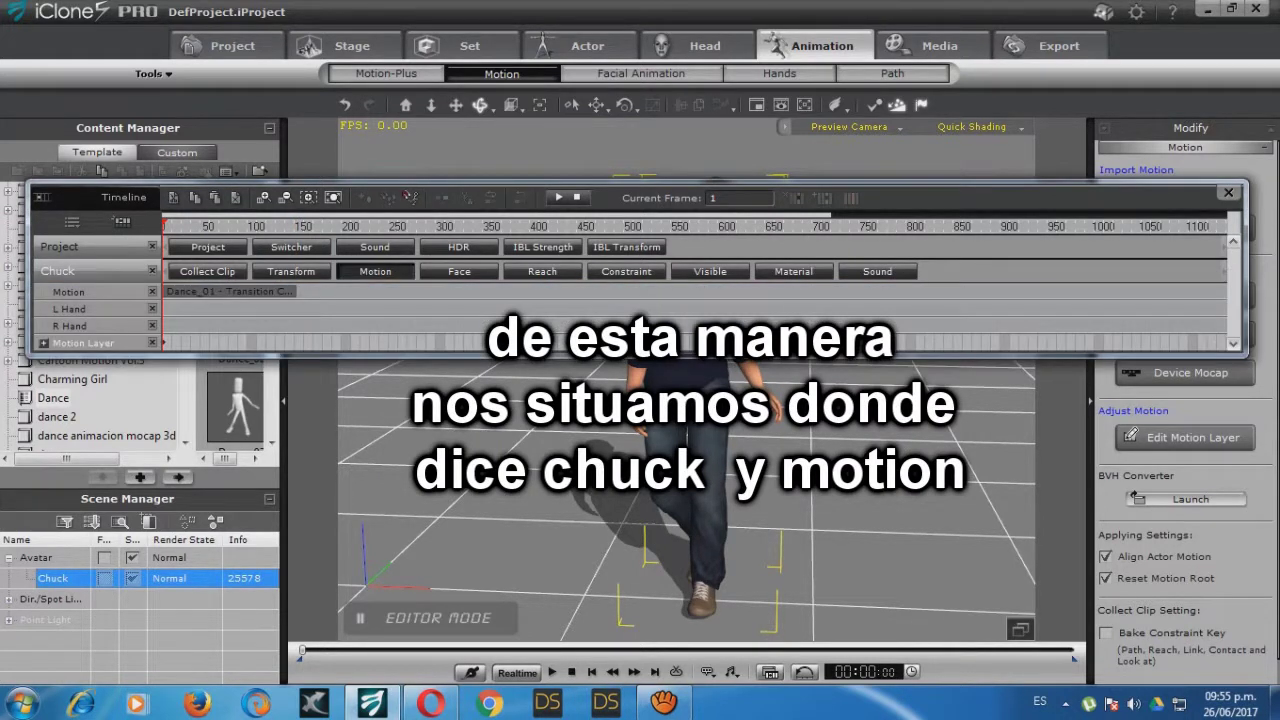
{"action": "left_click", "coordinate": [243, 292]}
{"action": "left_click", "coordinate": [183, 292]}
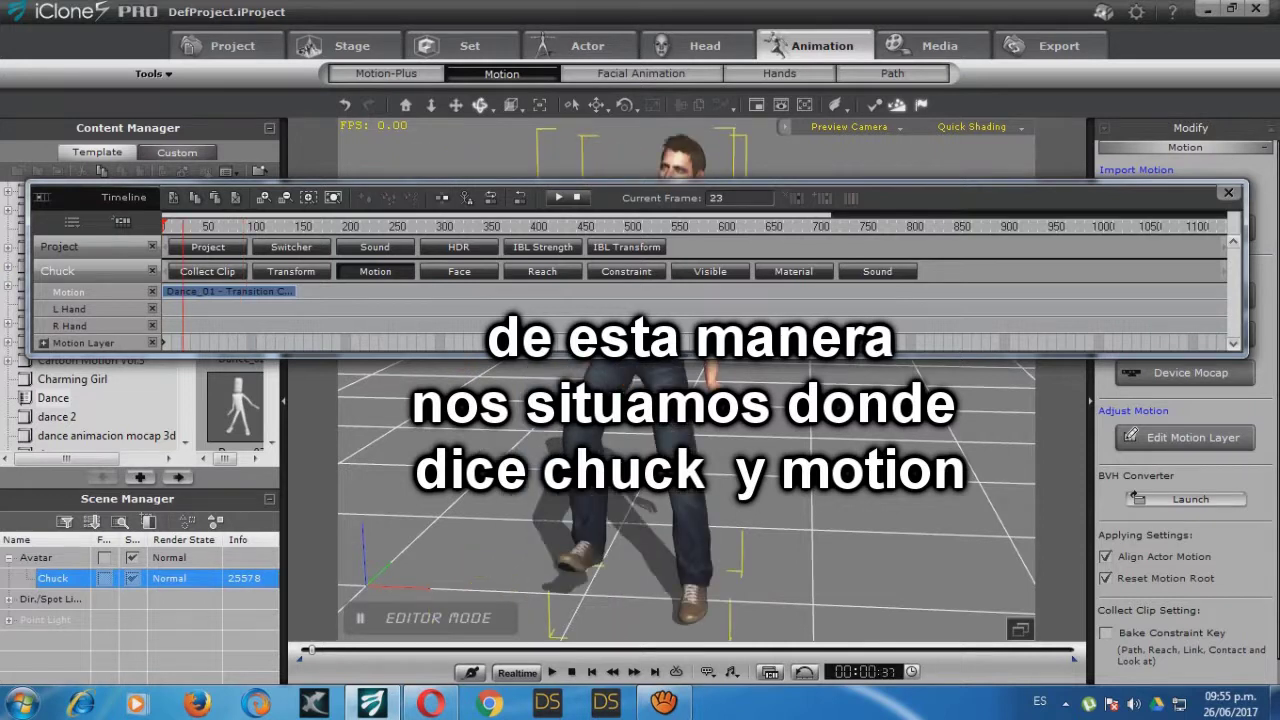
{"action": "right_click", "coordinate": [193, 292]}
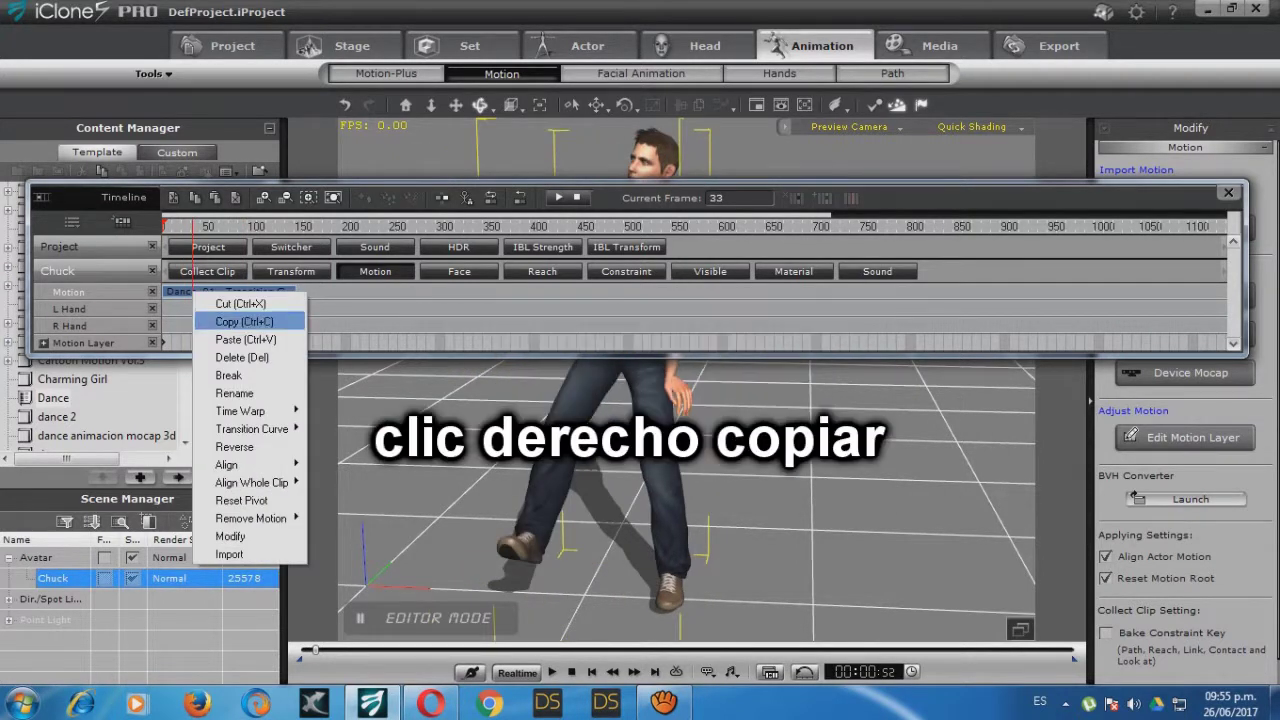
{"action": "left_click", "coordinate": [244, 321]}
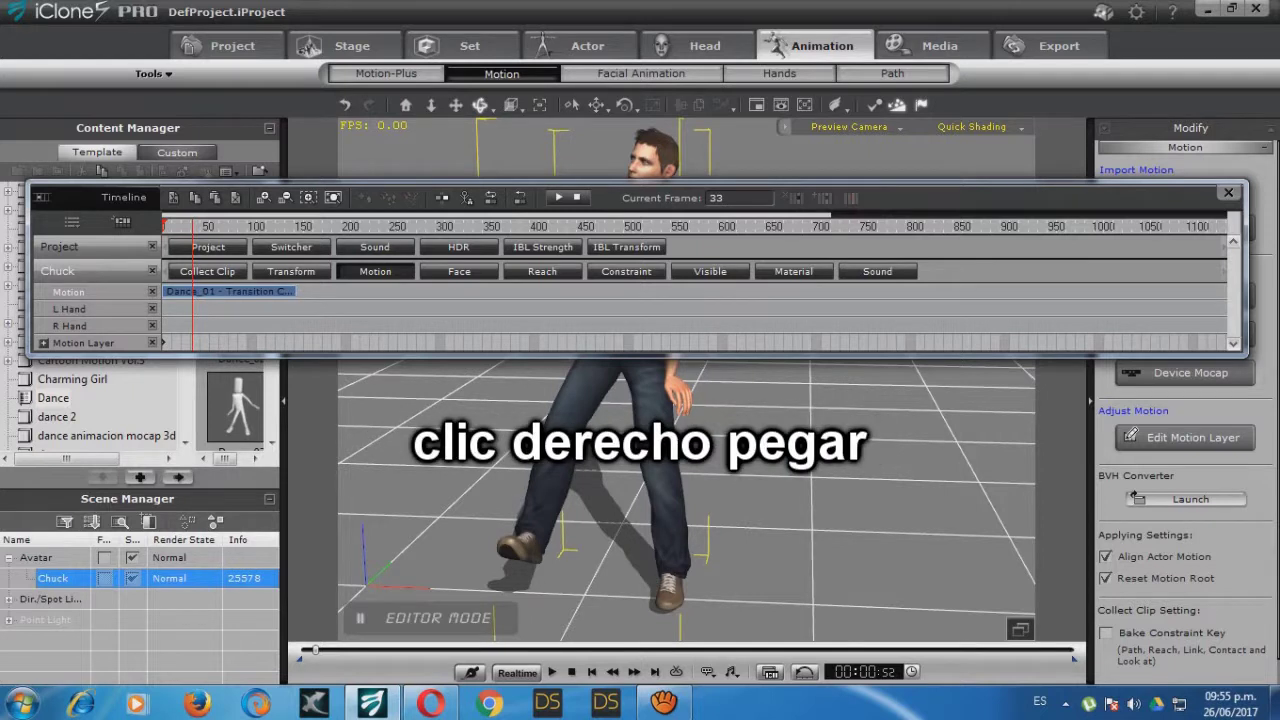
Paste the copied Dance_01 clip on Chuck's timeline at frames 145, 289 and 433, and play the repeated motion.
{"action": "left_click", "coordinate": [300, 292]}
{"action": "left_click", "coordinate": [296, 308]}
{"action": "right_click", "coordinate": [298, 291]}
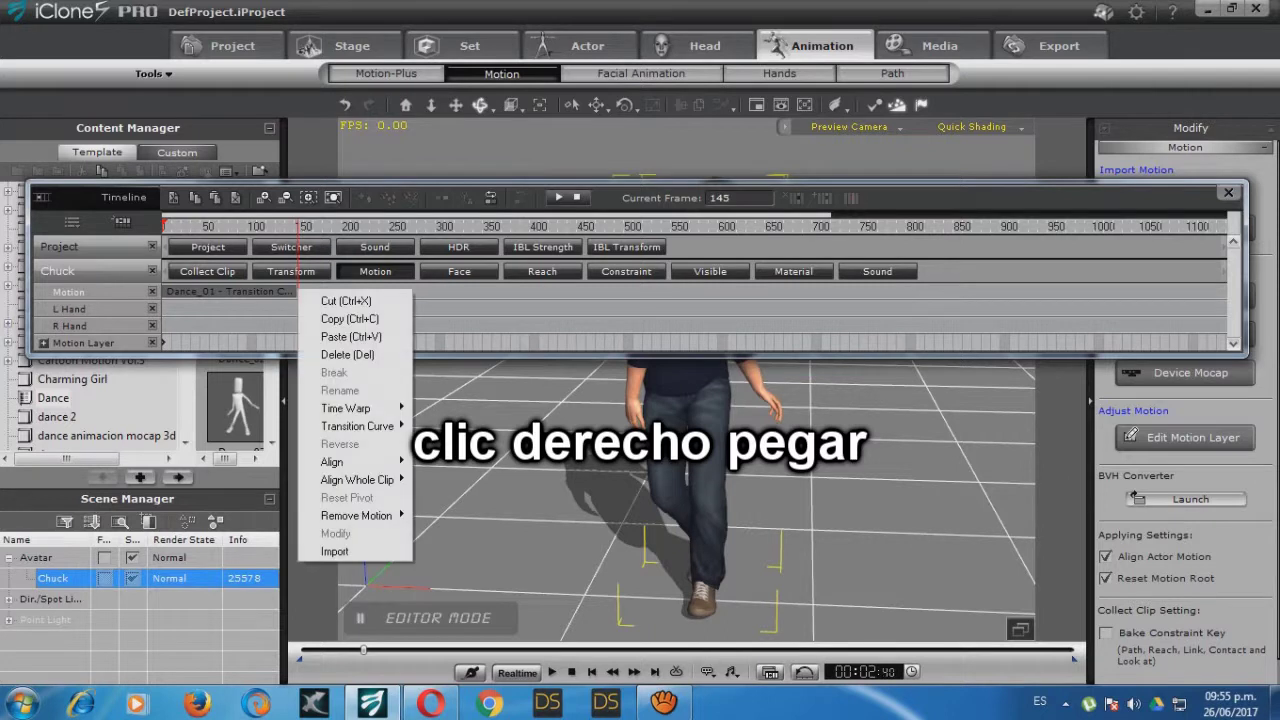
{"action": "left_click", "coordinate": [350, 331]}
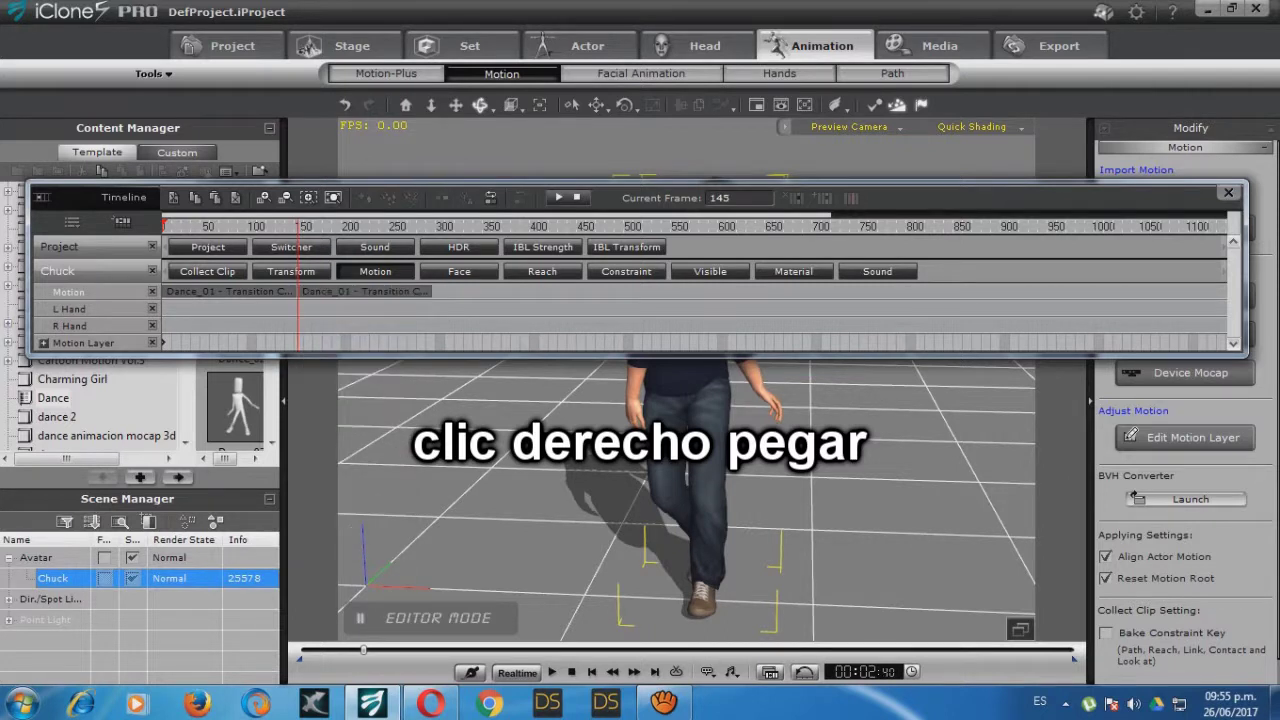
{"action": "right_click", "coordinate": [434, 309]}
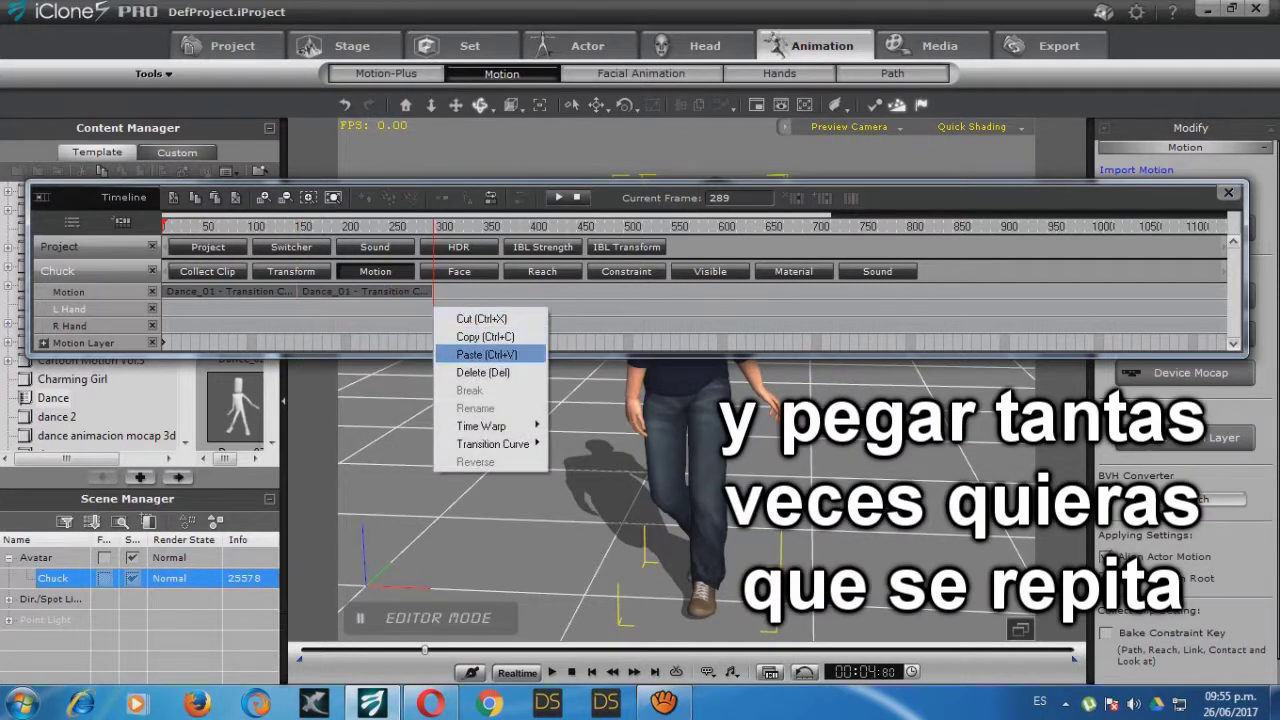
{"action": "left_click", "coordinate": [486, 354]}
{"action": "right_click", "coordinate": [570, 326]}
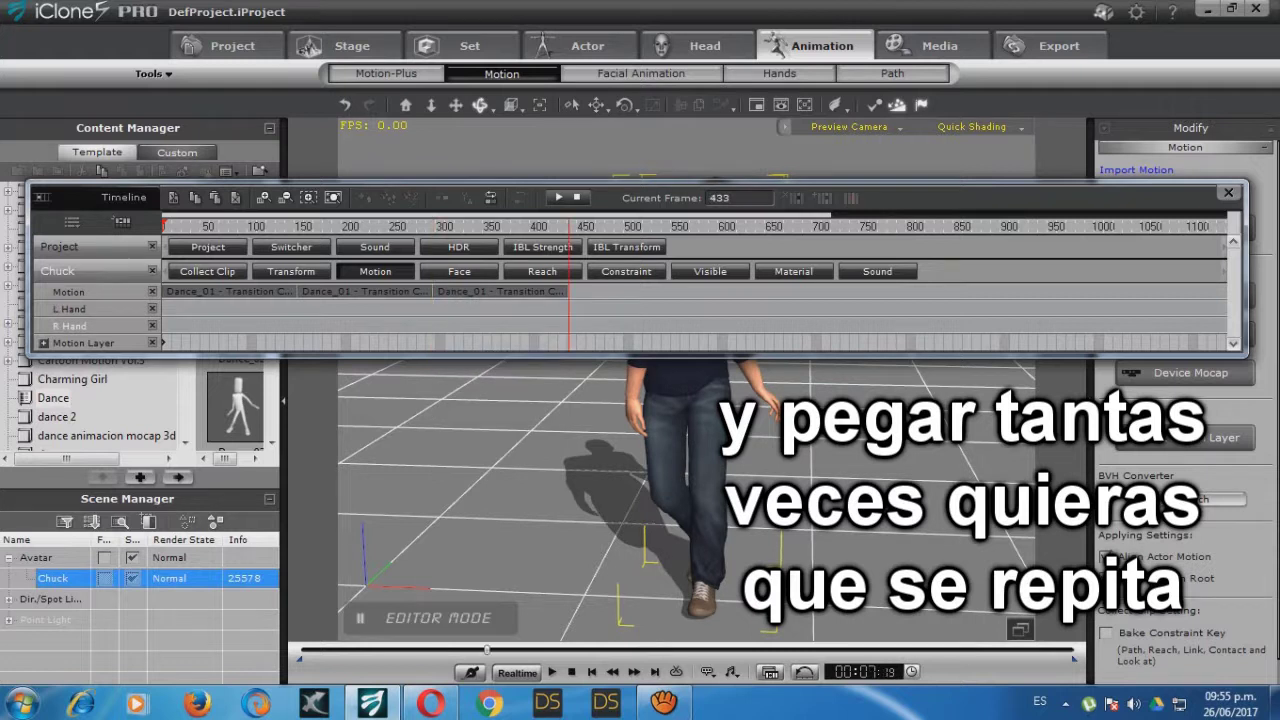
{"action": "left_click", "coordinate": [588, 370]}
{"action": "key", "text": "space"}
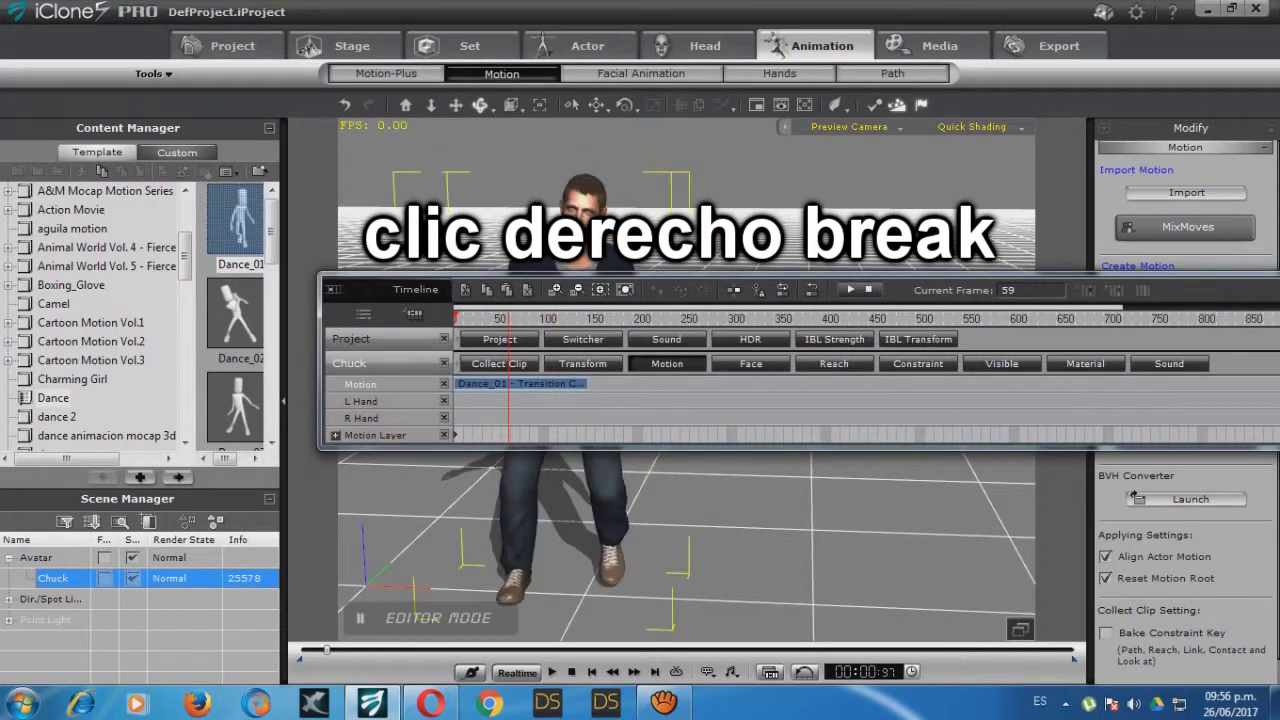
Break the Dance_01 clip at frame 49, move its second part to start at about frame 145, and play the result.
{"action": "right_click", "coordinate": [500, 384]}
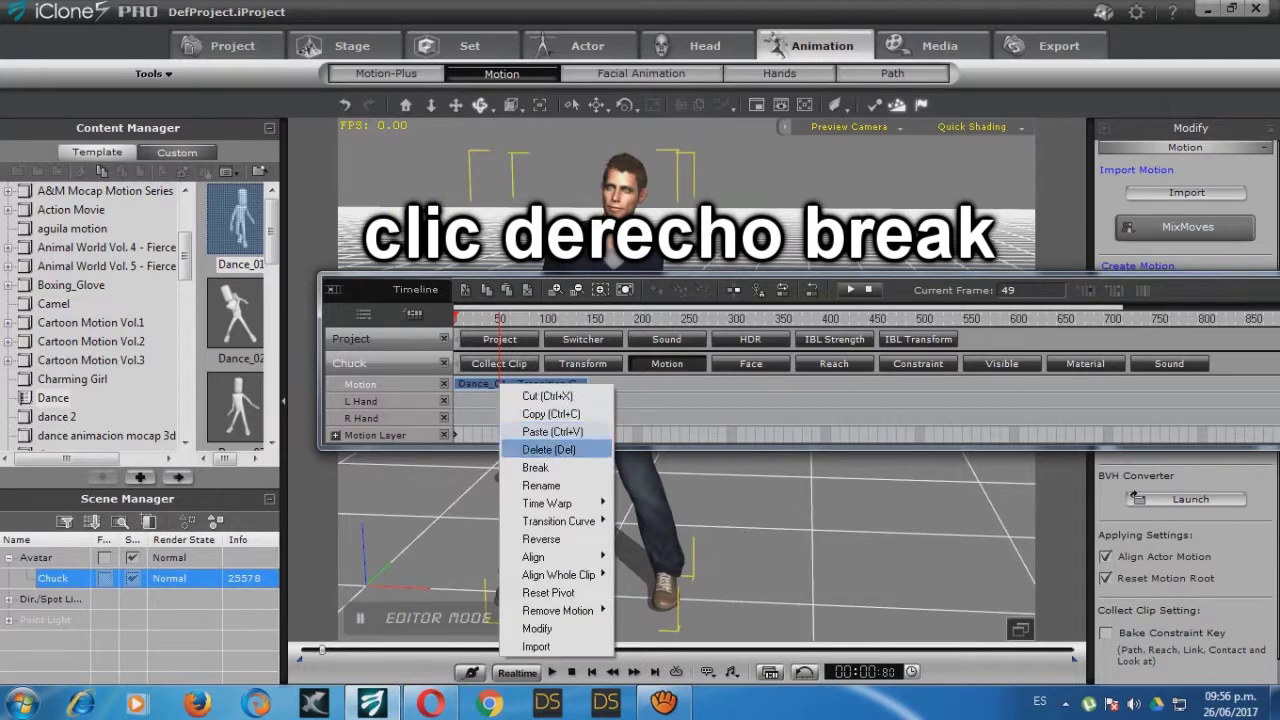
{"action": "left_click", "coordinate": [540, 468]}
{"action": "left_click_drag", "start_coordinate": [523, 384], "coordinate": [613, 384]}
{"action": "left_click", "coordinate": [468, 384]}
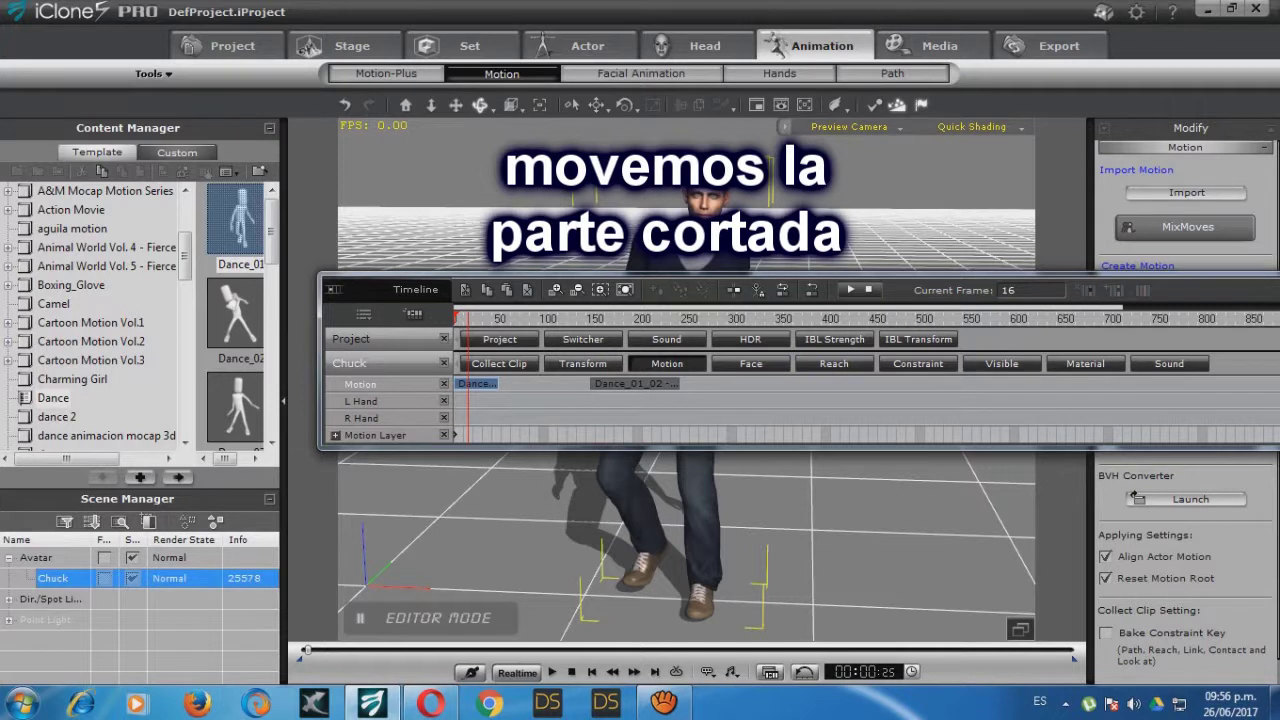
{"action": "left_click_drag", "start_coordinate": [415, 290], "coordinate": [204, 67]}
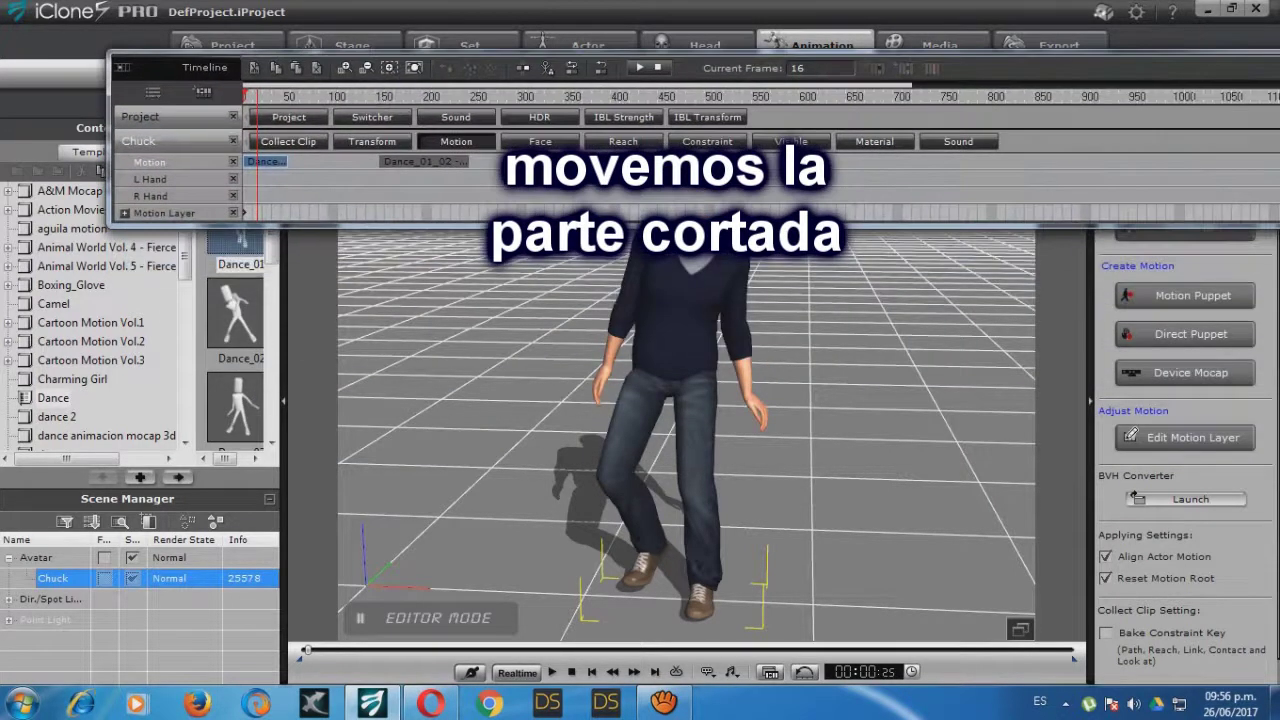
{"action": "key", "text": "space"}
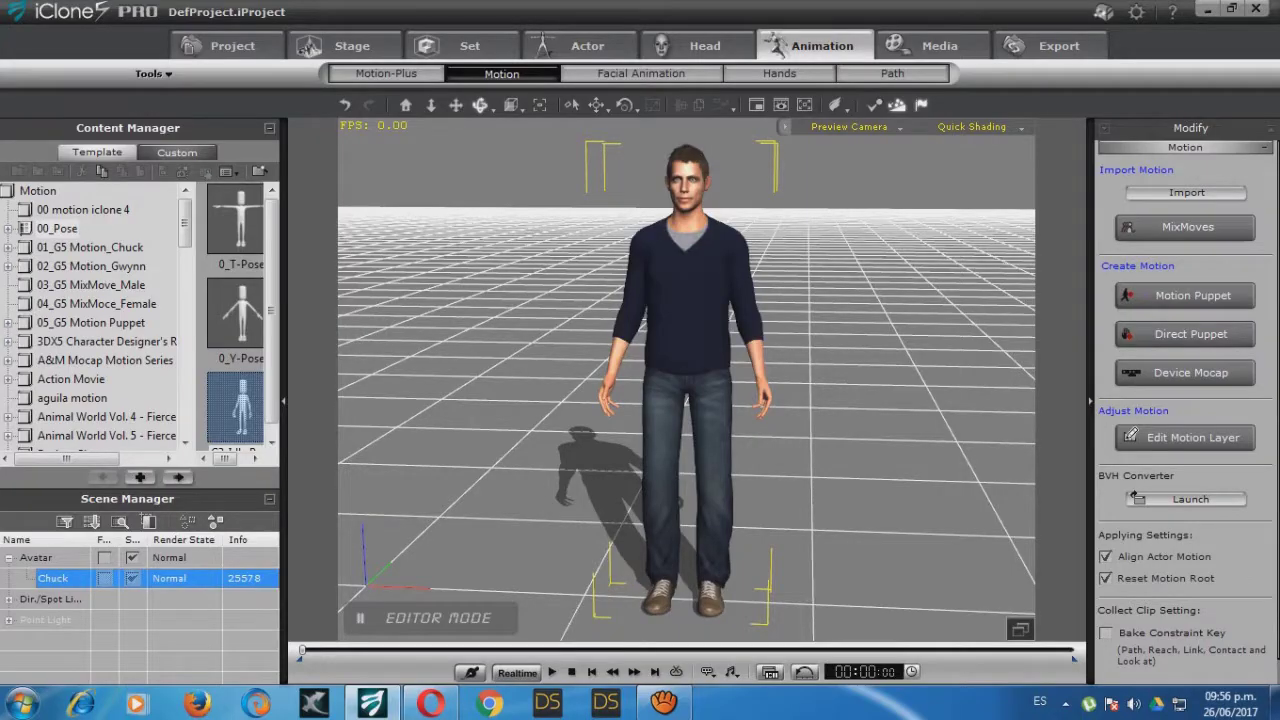
Open the timeline and display Chuck's Motion tracks, including the Motion Layer.
{"action": "left_click", "coordinate": [770, 673]}
{"action": "left_click_drag", "start_coordinate": [960, 370], "coordinate": [951, 225]}
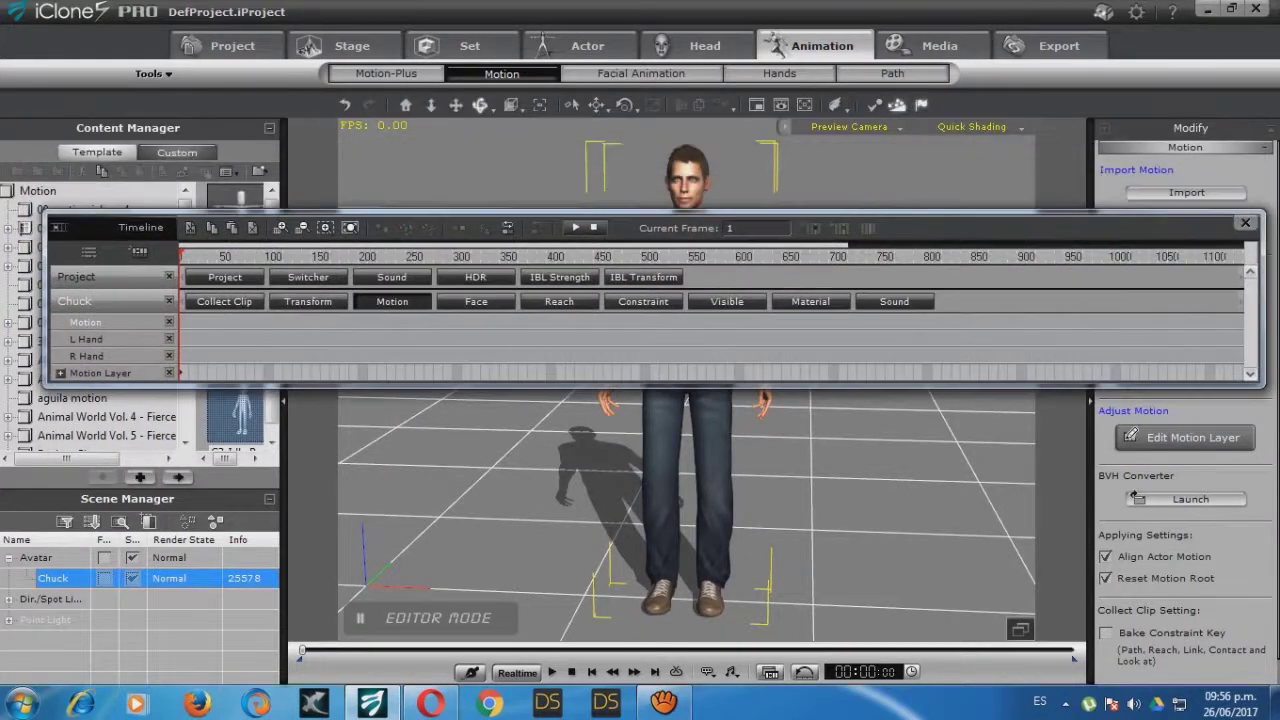
{"action": "left_click", "coordinate": [392, 302]}
{"action": "left_click", "coordinate": [392, 302]}
{"action": "left_click_drag", "start_coordinate": [600, 219], "coordinate": [379, 286]}
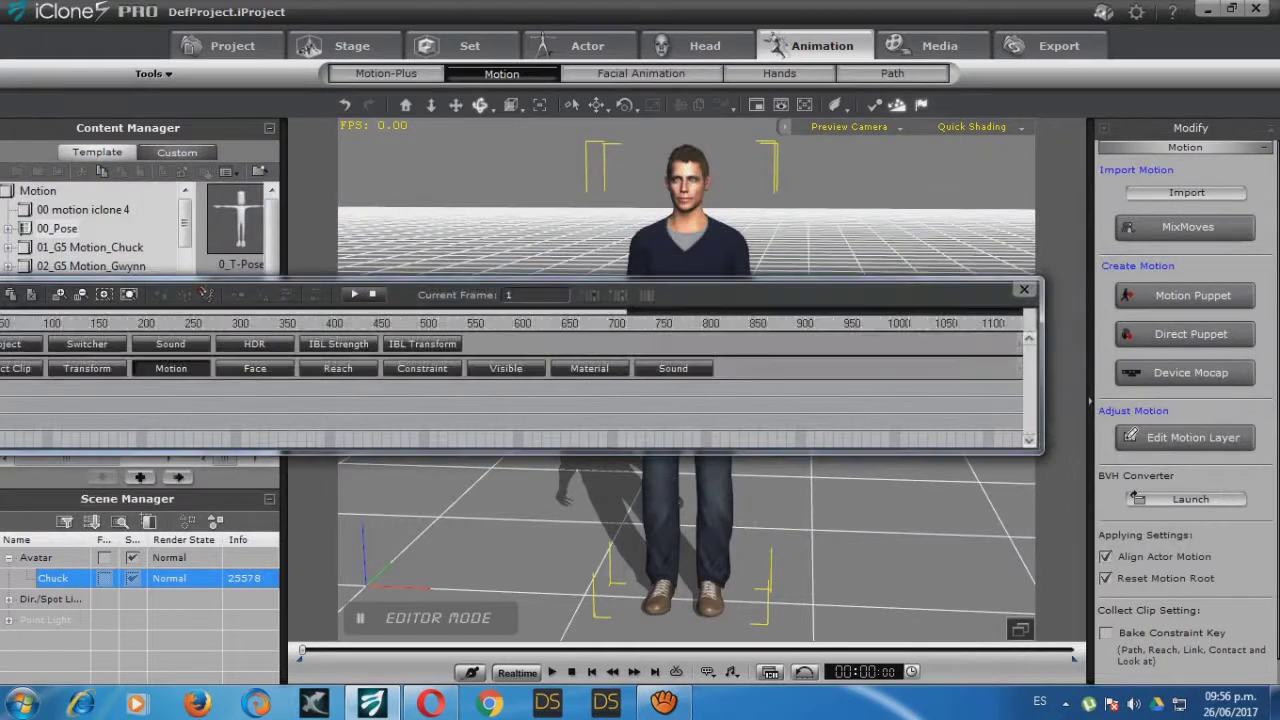
Open the motion layer editor for Chuck, arrange it beside the timeline, and select the left shoulder joint.
{"action": "left_click", "coordinate": [1185, 437]}
{"action": "left_click_drag", "start_coordinate": [740, 289], "coordinate": [1031, 337]}
{"action": "left_click_drag", "start_coordinate": [494, 341], "coordinate": [550, 347]}
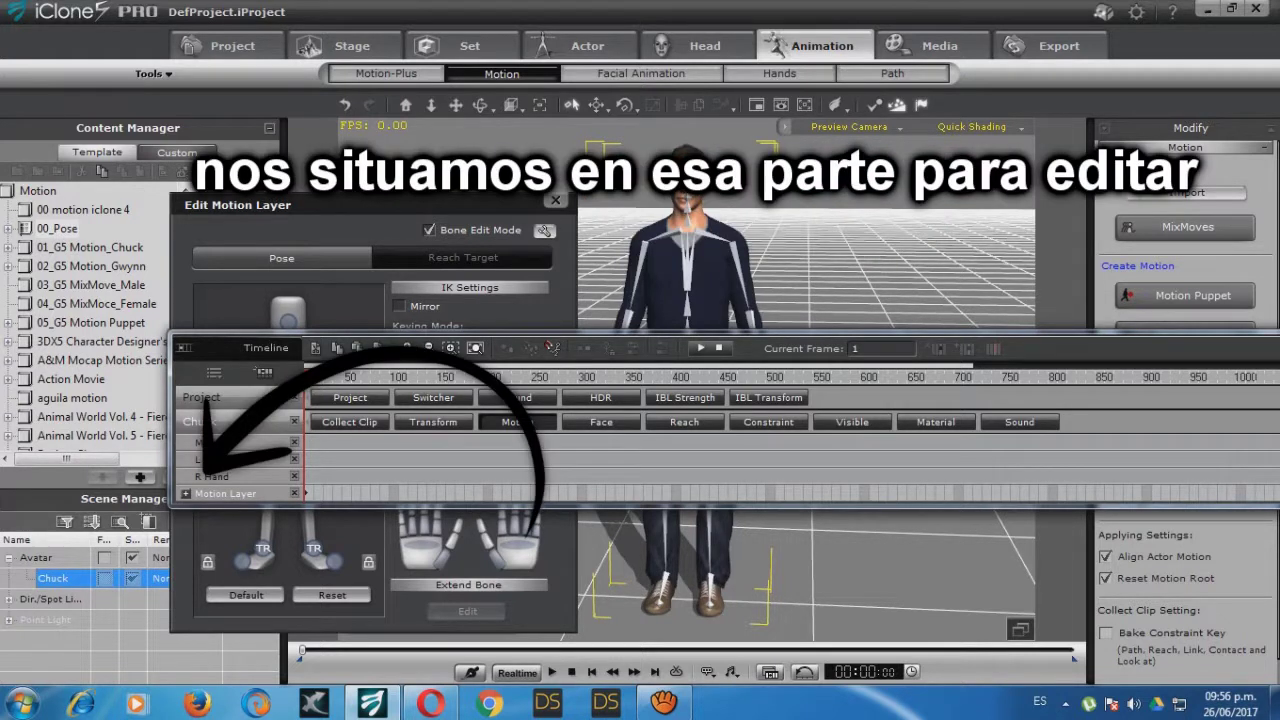
{"action": "left_click_drag", "start_coordinate": [430, 205], "coordinate": [376, 138]}
{"action": "left_click_drag", "start_coordinate": [206, 138], "coordinate": [146, 105]}
{"action": "left_click_drag", "start_coordinate": [748, 348], "coordinate": [759, 436]}
{"action": "left_click", "coordinate": [199, 261]}
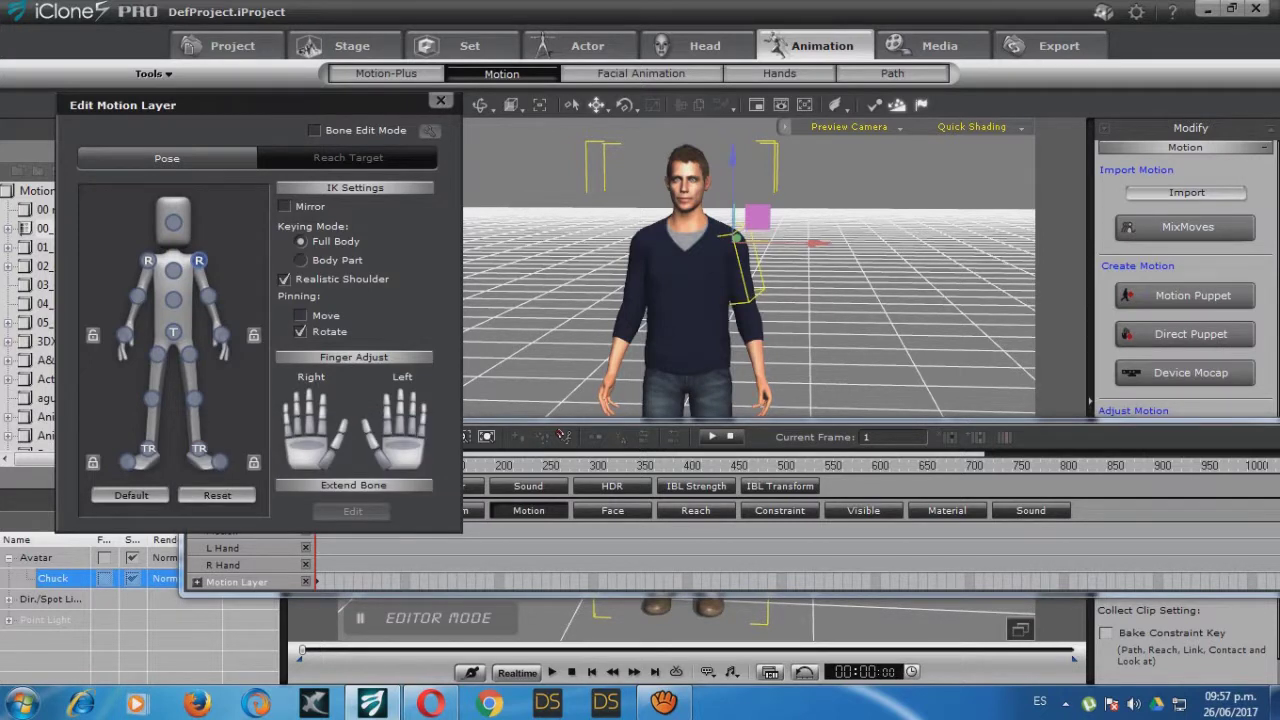
Add keyframes on Chuck's Motion Layer track at frames 93 and 107.
{"action": "left_click", "coordinate": [560, 434]}
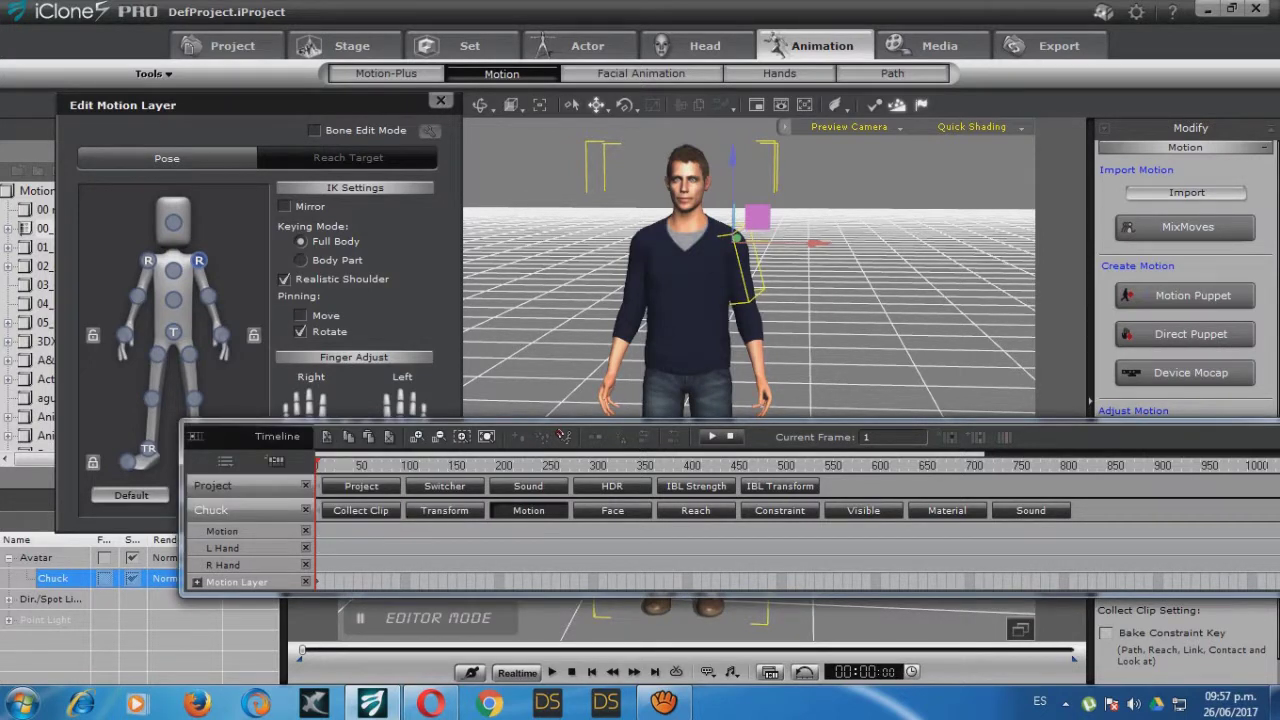
{"action": "left_click_drag", "start_coordinate": [318, 465], "coordinate": [402, 465]}
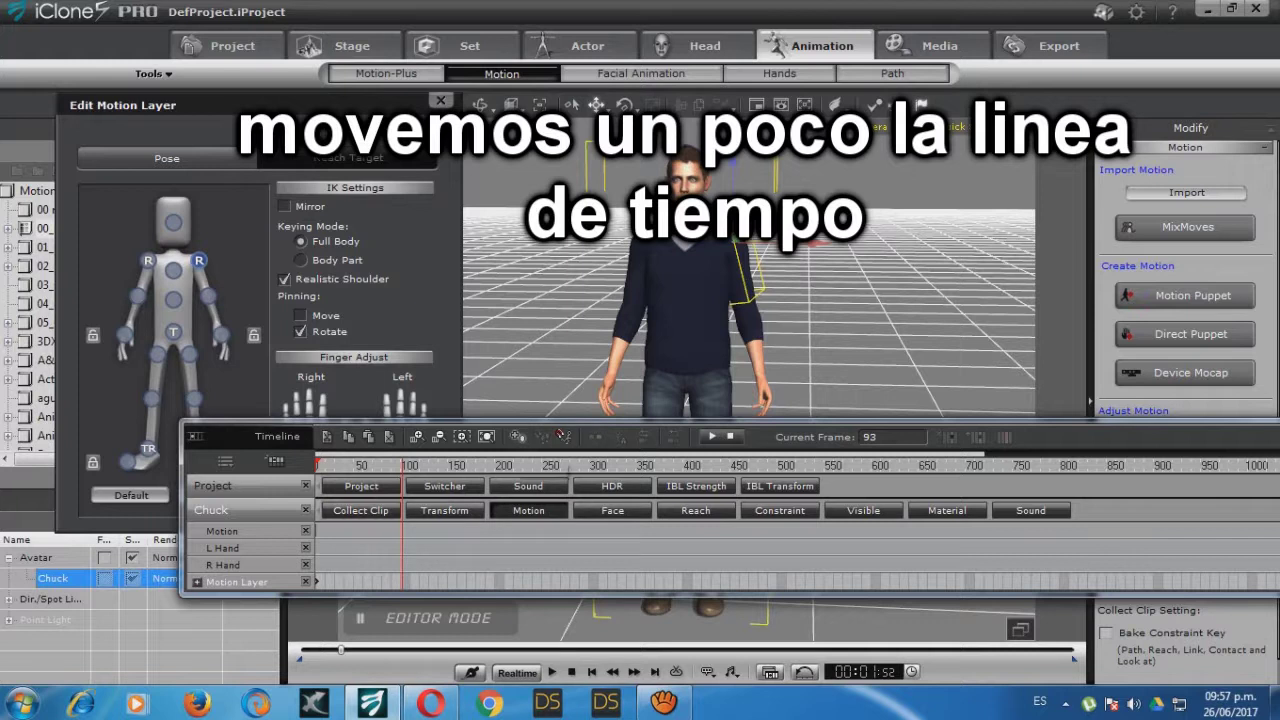
{"action": "left_click", "coordinate": [517, 436]}
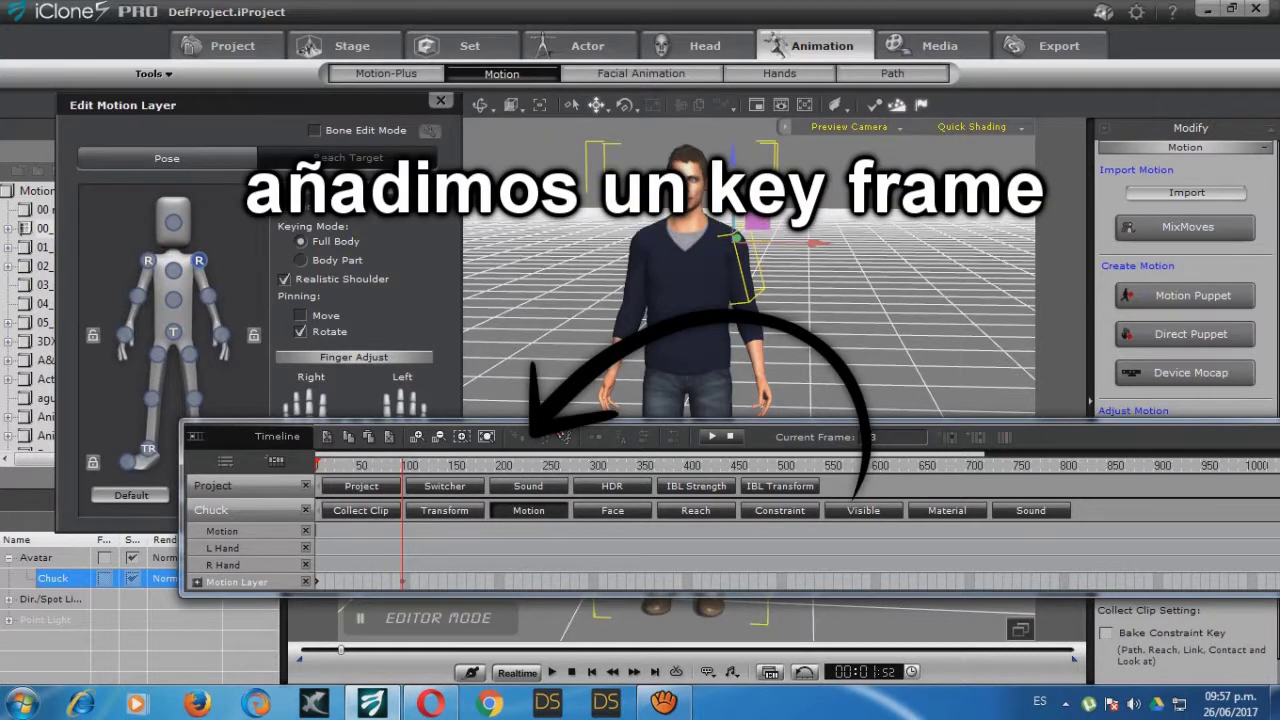
{"action": "left_click", "coordinate": [415, 581]}
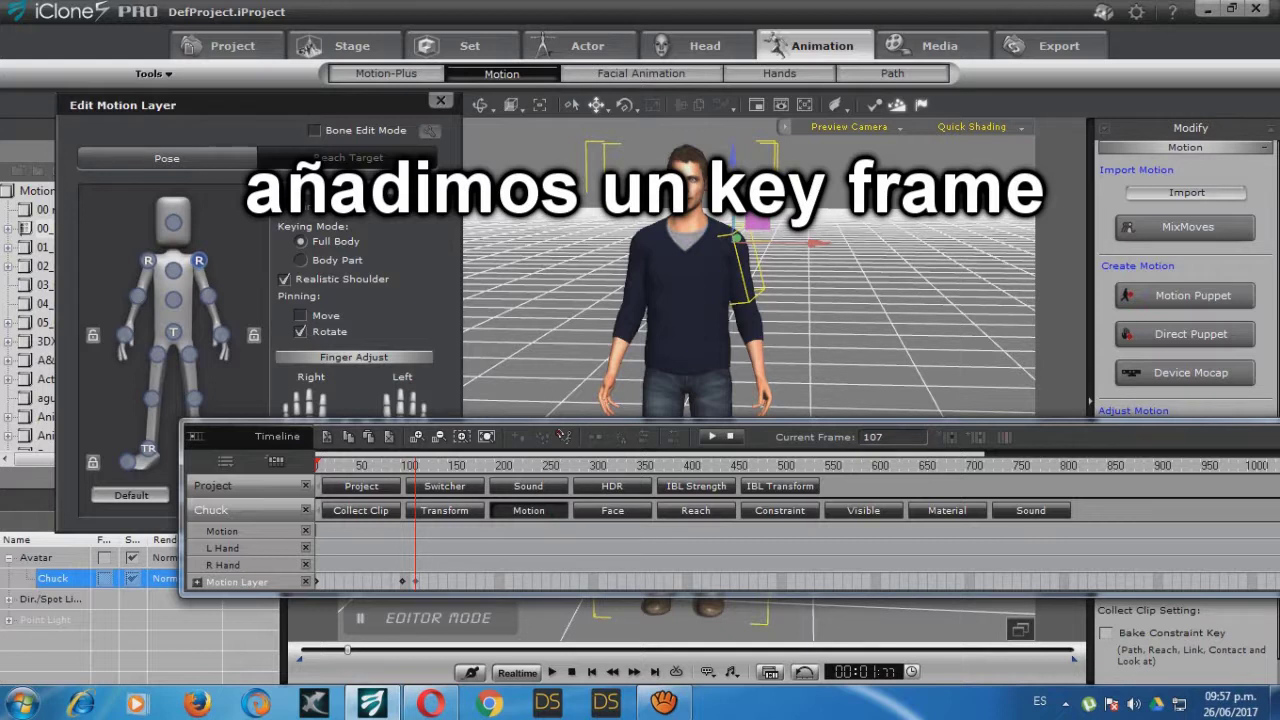
At frame 174, rotate Chuck's left shoulder so that the arm is raised, keyframing the pose on the Motion Layer.
{"action": "left_click", "coordinate": [317, 581]}
{"action": "left_click", "coordinate": [402, 581]}
{"action": "left_click", "coordinate": [415, 581]}
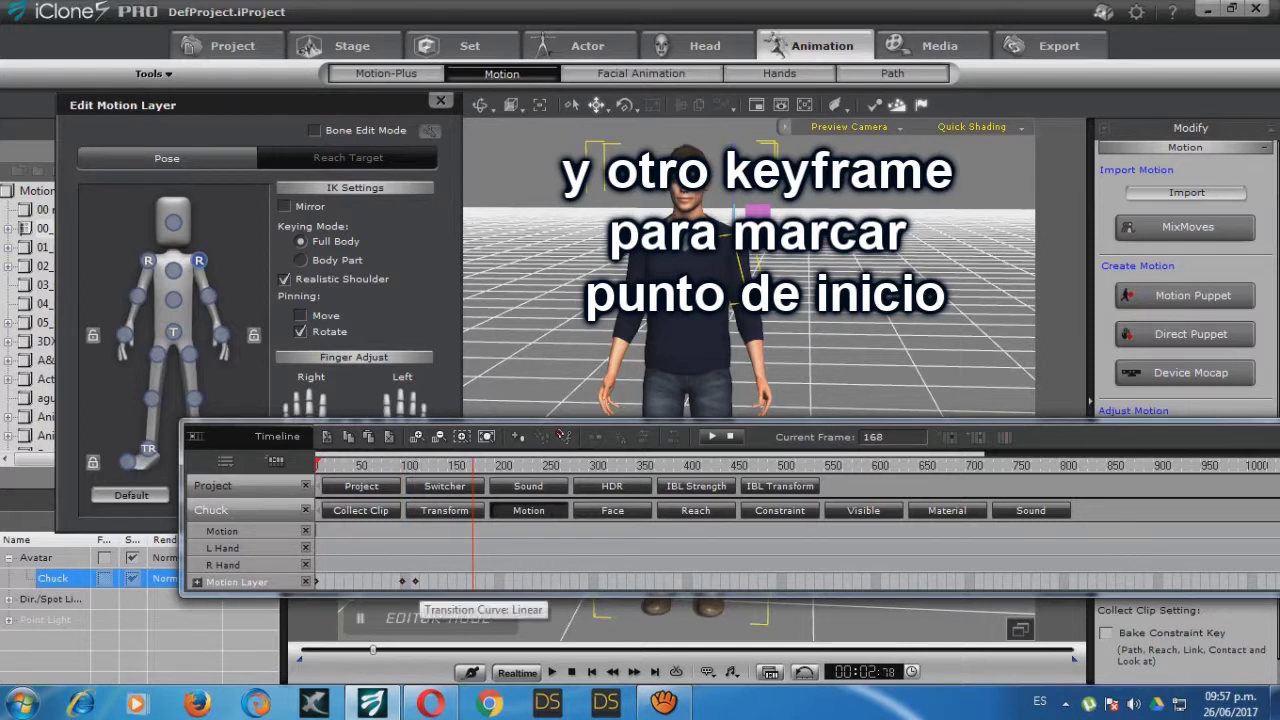
{"action": "left_click", "coordinate": [478, 581]}
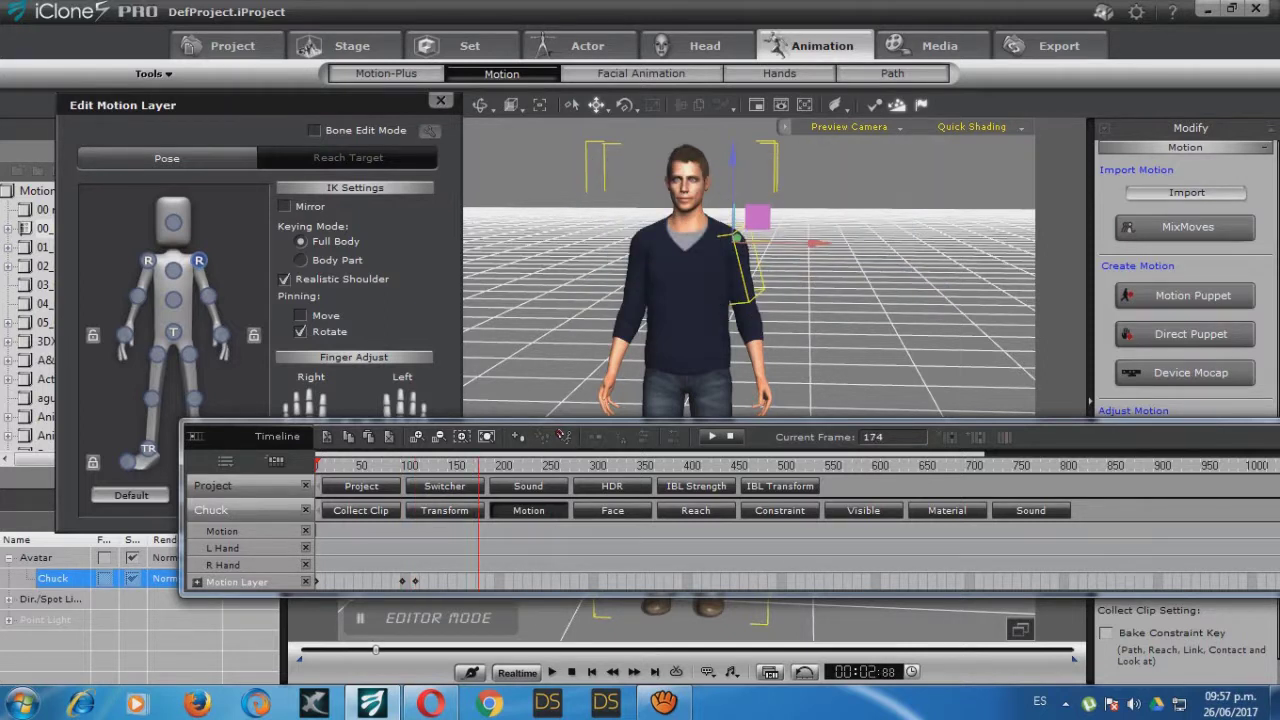
{"action": "left_click", "coordinate": [236, 390]}
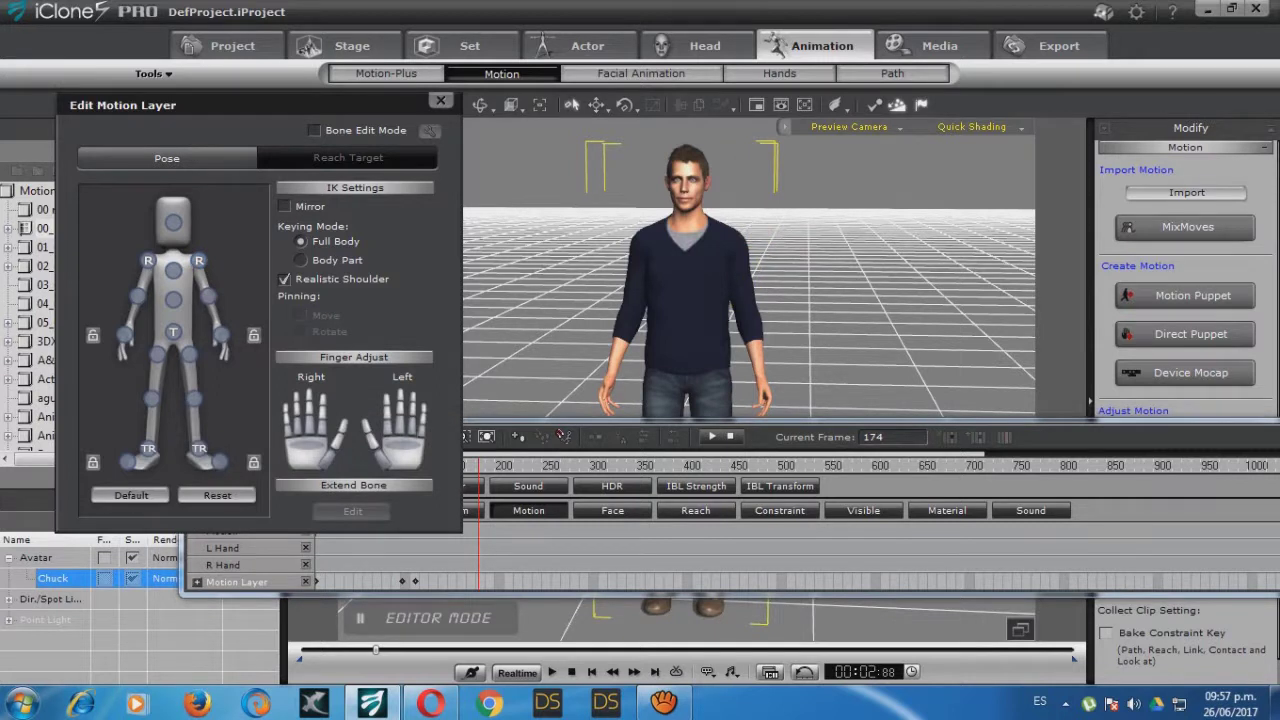
{"action": "left_click", "coordinate": [199, 260]}
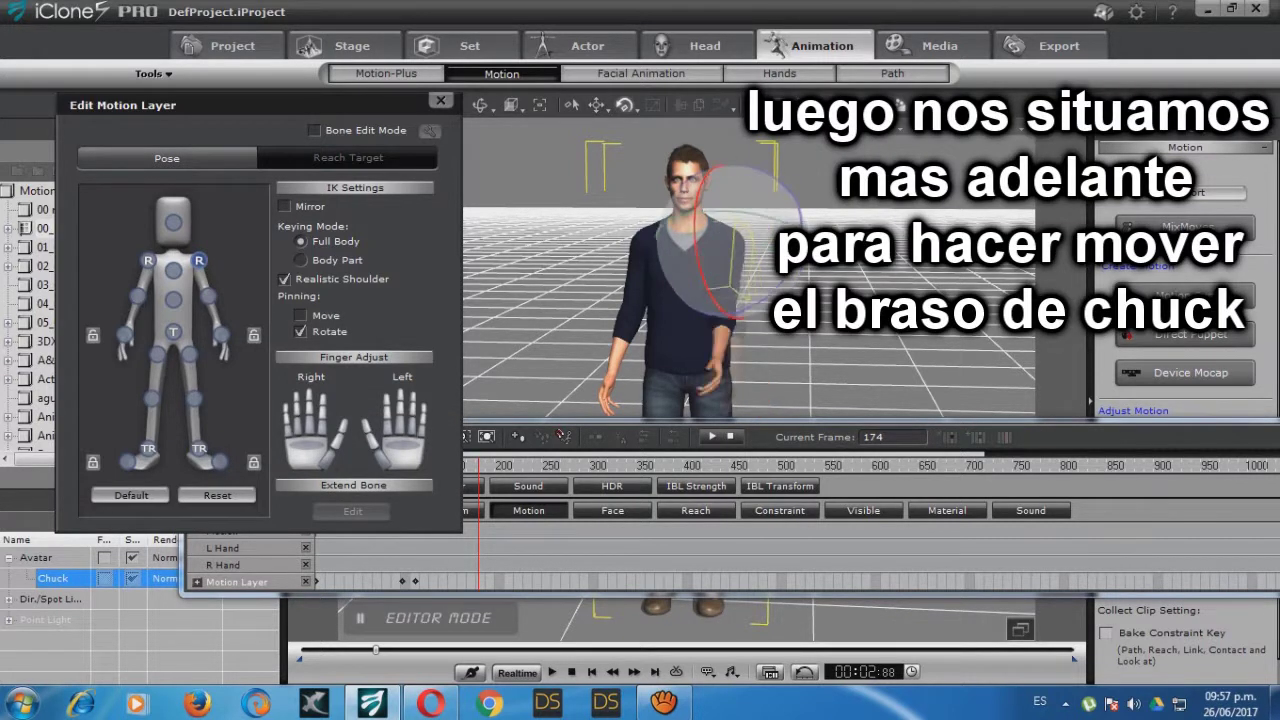
{"action": "left_click_drag", "start_coordinate": [697, 246], "coordinate": [703, 200]}
{"action": "left_click_drag", "start_coordinate": [692, 280], "coordinate": [766, 182]}
{"action": "left_click", "coordinate": [478, 581]}
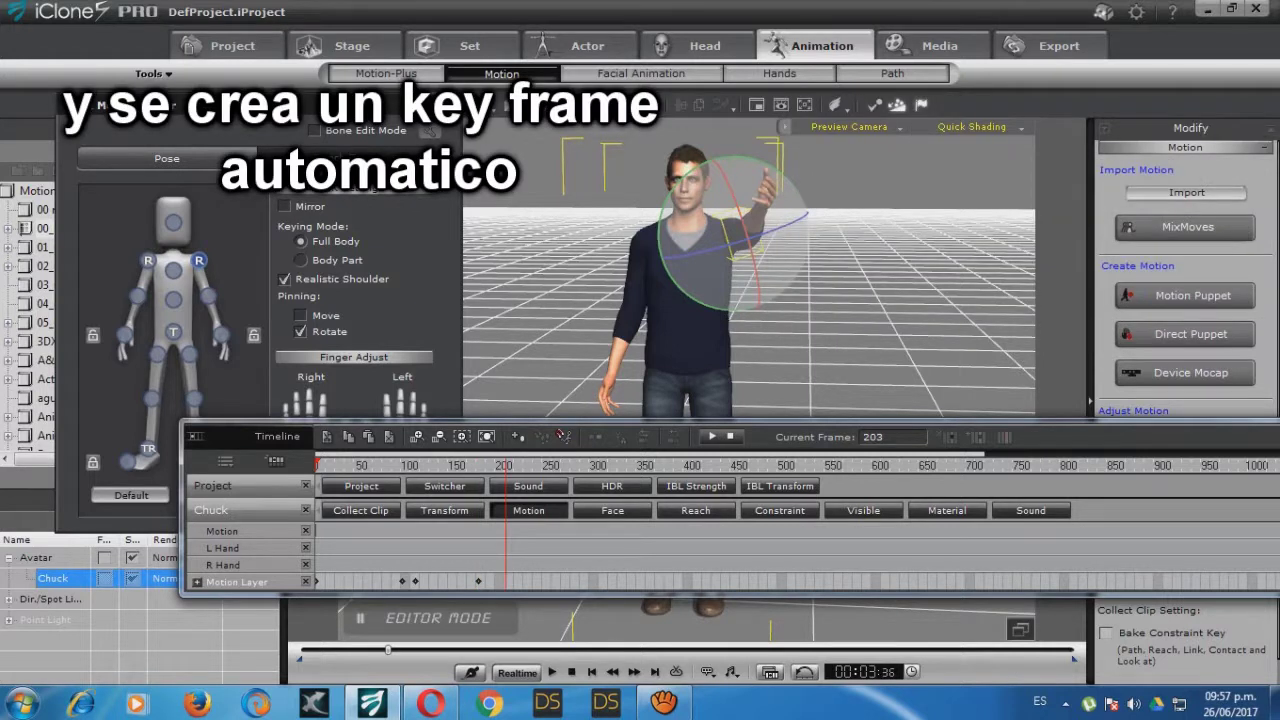
Copy the raised-arm keyframe at frame 174 and paste it at frame 207 on the Motion Layer track.
{"action": "left_click", "coordinate": [478, 581]}
{"action": "right_click", "coordinate": [478, 581]}
{"action": "left_click", "coordinate": [530, 611]}
{"action": "left_click", "coordinate": [509, 581]}
{"action": "right_click", "coordinate": [509, 581]}
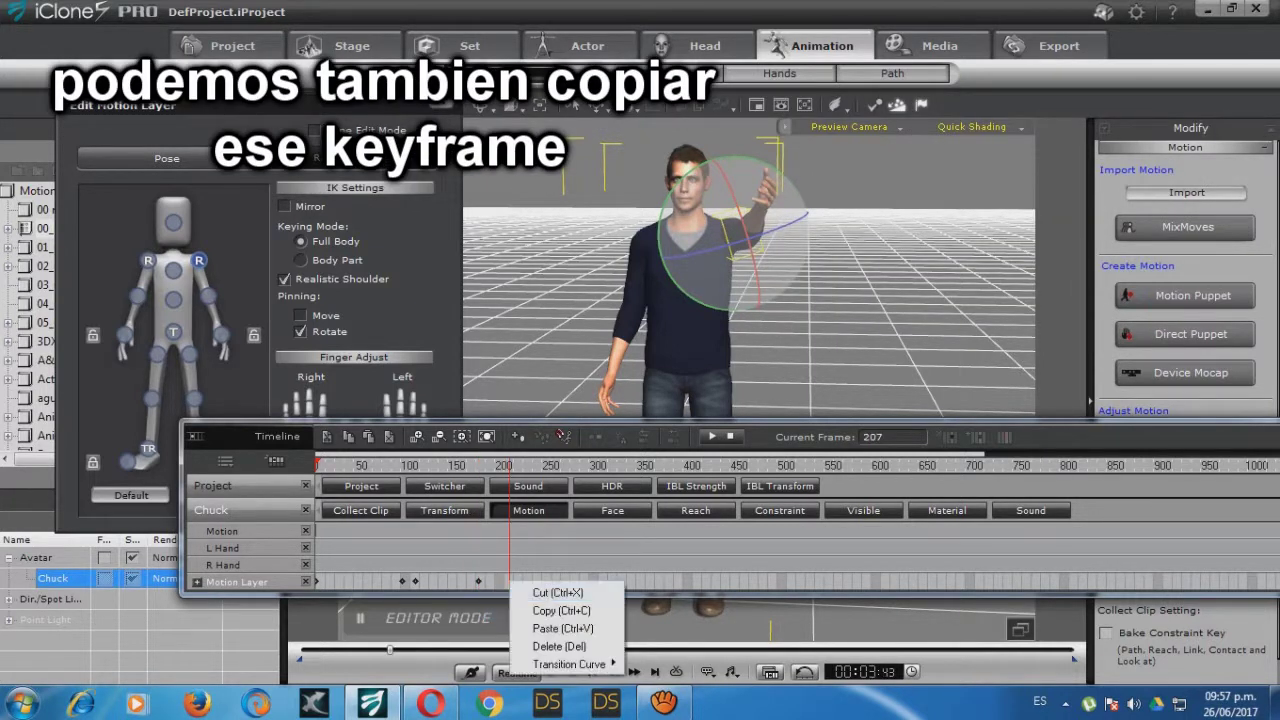
{"action": "left_click", "coordinate": [563, 627]}
Reset Chuck's pose at frame 269 to lower the arm.
{"action": "left_click", "coordinate": [575, 581]}
{"action": "left_click", "coordinate": [568, 581]}
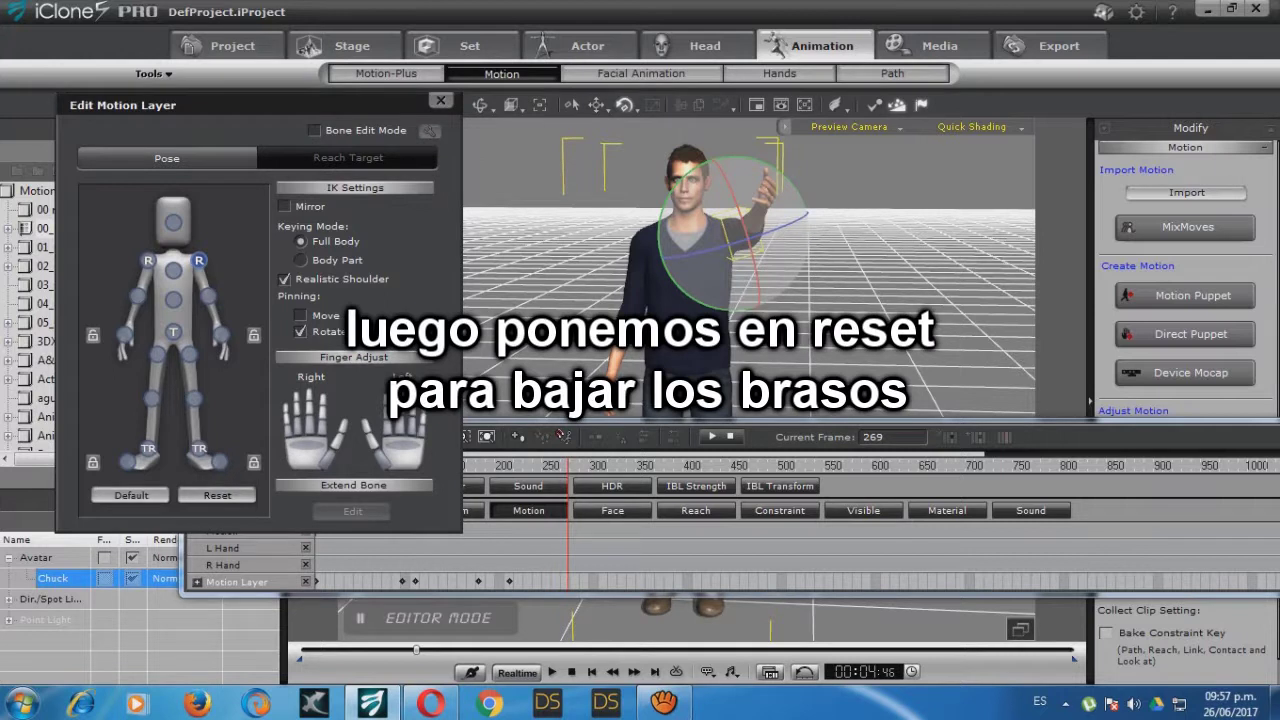
{"action": "left_click", "coordinate": [217, 495]}
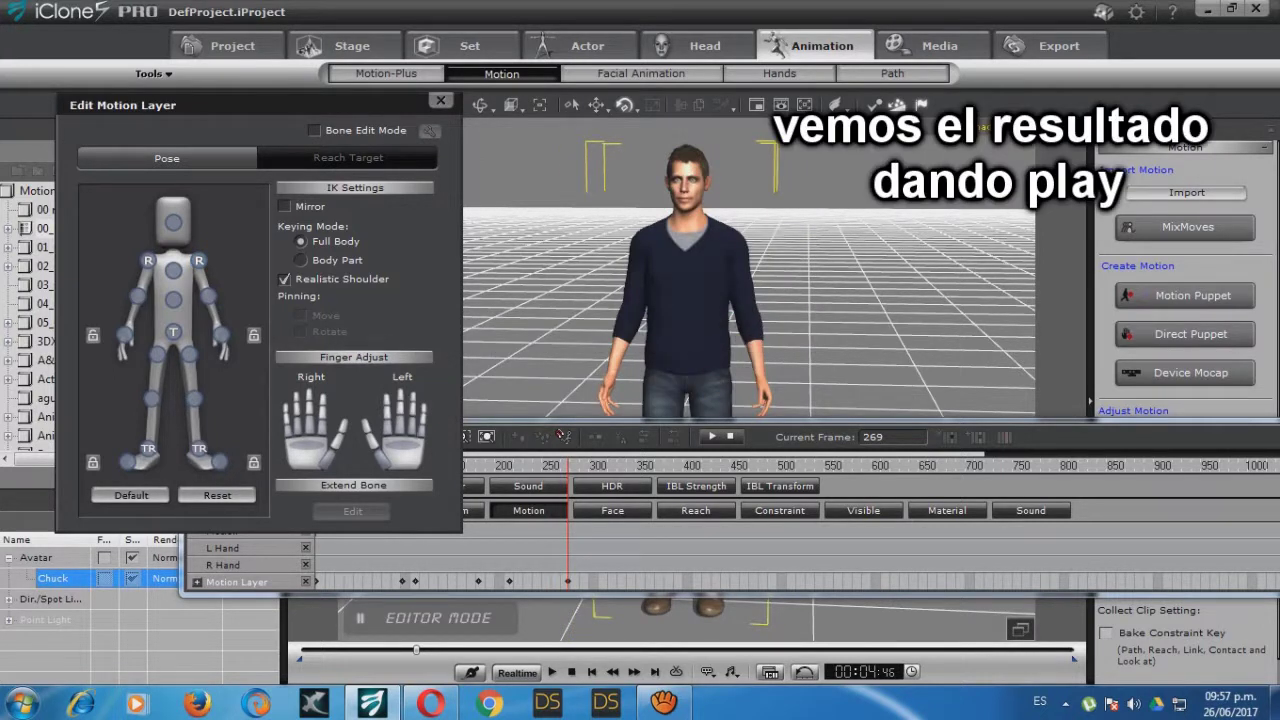
Close the motion layer editor and play the arm animation.
{"action": "left_click", "coordinate": [440, 100]}
{"action": "key", "text": "space"}
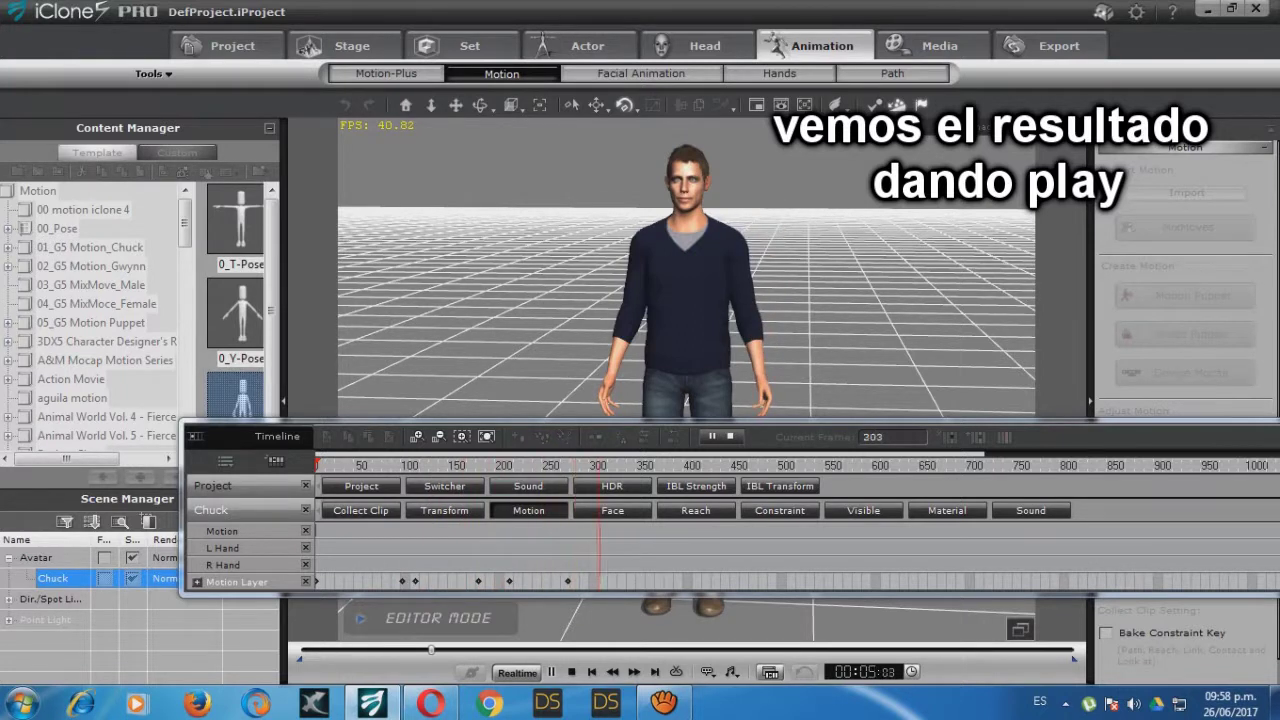
{"action": "key", "text": "space"}
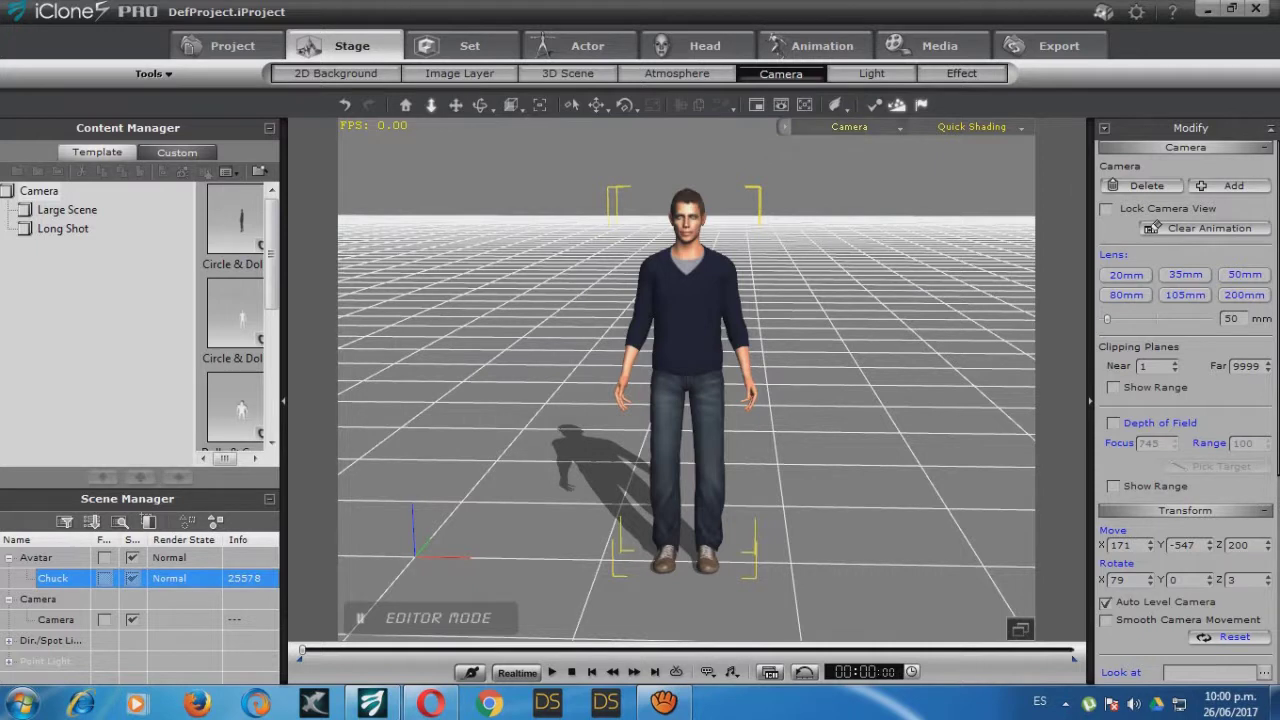
Animate the camera by orbiting it to Chuck's side at about frame 509 and back around at about frame 960, and play it.
{"action": "left_click_drag", "start_coordinate": [302, 650], "coordinate": [460, 650]}
{"action": "right_click_drag", "start_coordinate": [760, 420], "coordinate": [528, 416]}
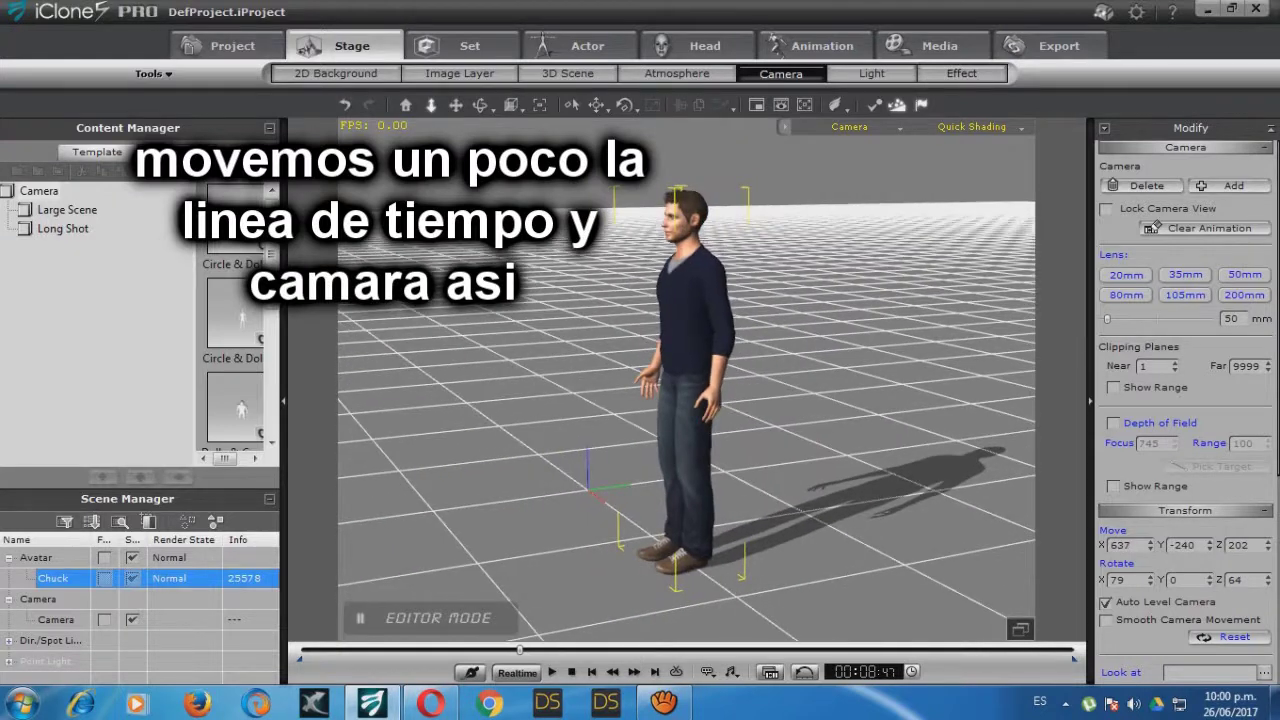
{"action": "left_click_drag", "start_coordinate": [521, 651], "coordinate": [714, 651]}
{"action": "right_click_drag", "start_coordinate": [560, 420], "coordinate": [840, 420]}
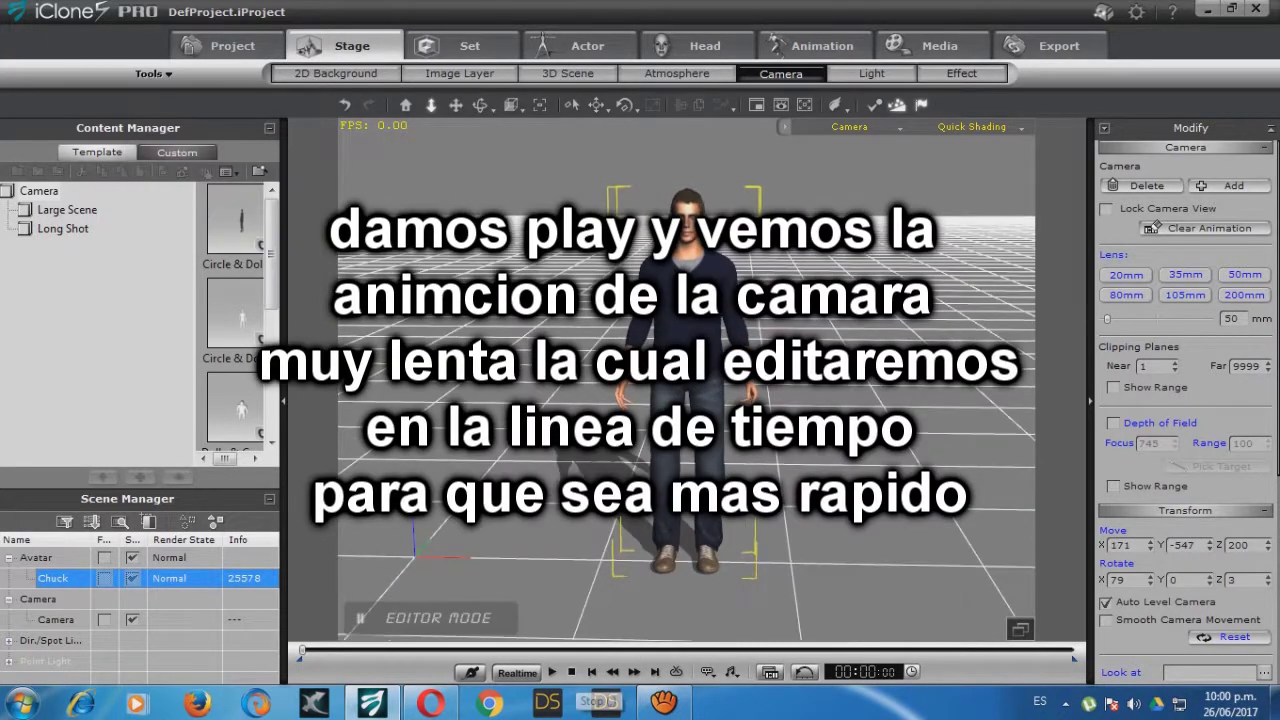
{"action": "key", "text": "space"}
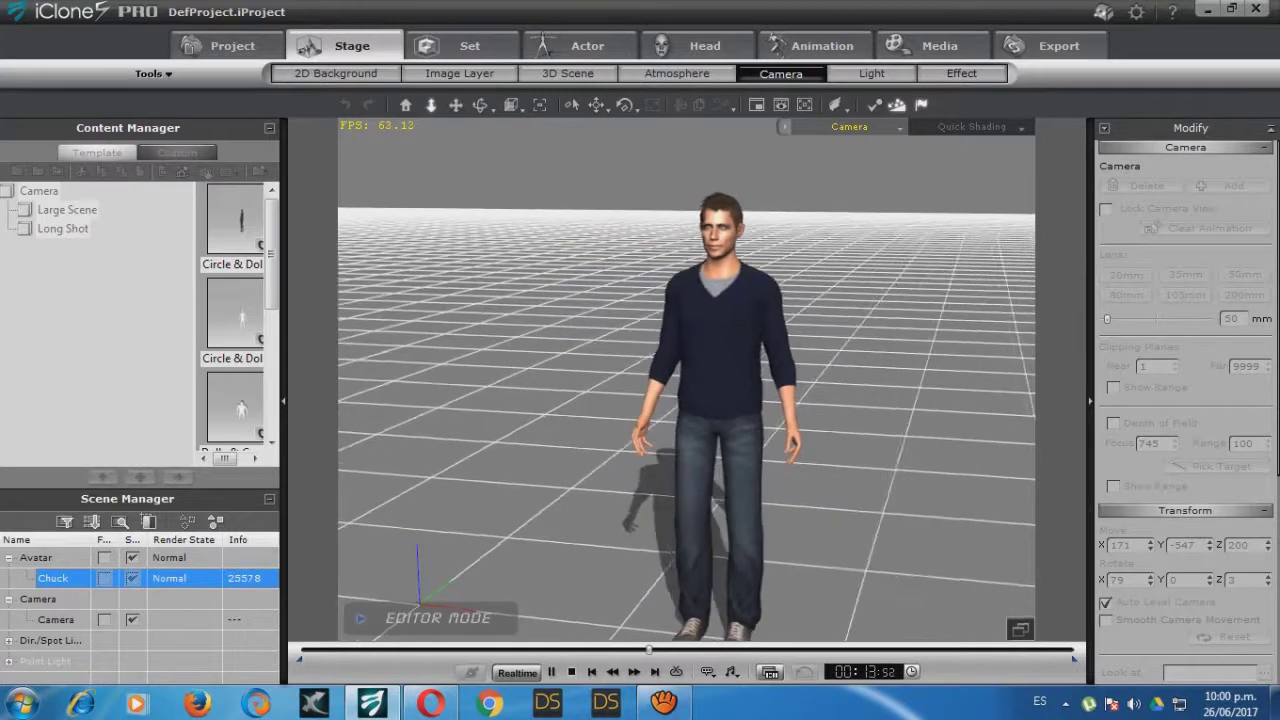
{"action": "key", "text": "ctrl+space"}
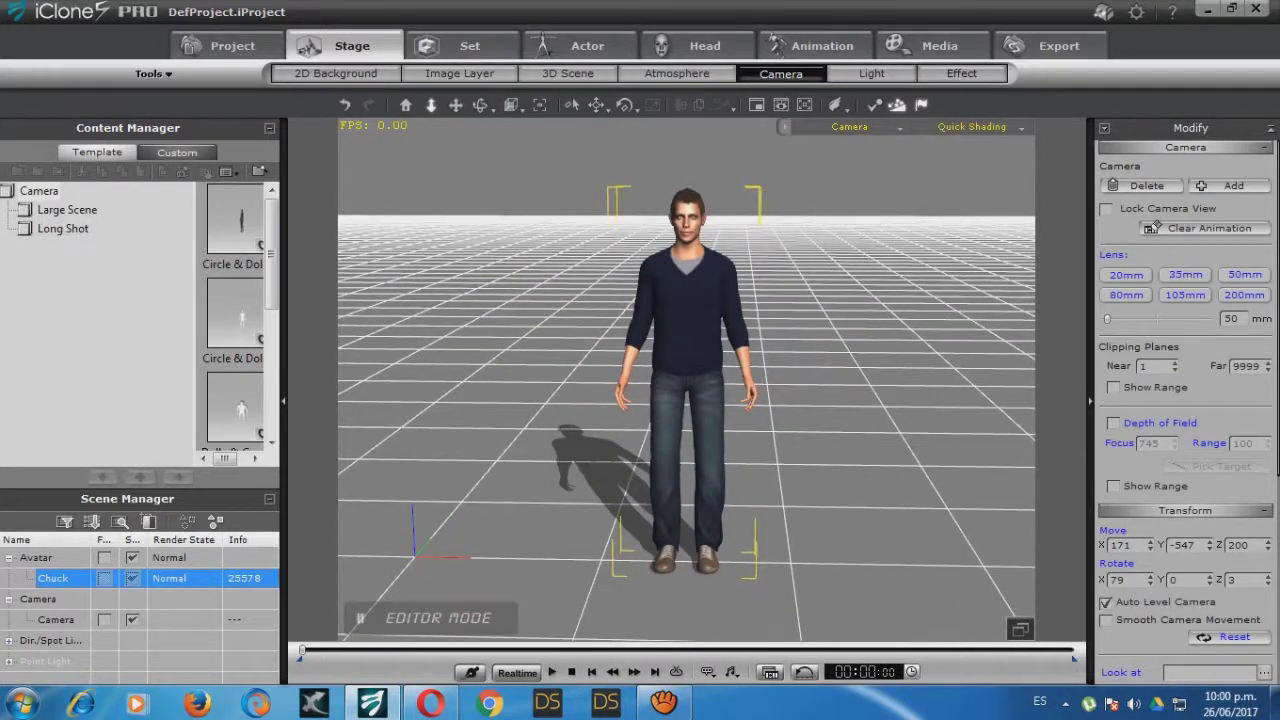
Open the timeline, hide Chuck's Motion tracks, display the camera's Transform track, and fit the whole project length.
{"action": "left_click", "coordinate": [769, 672]}
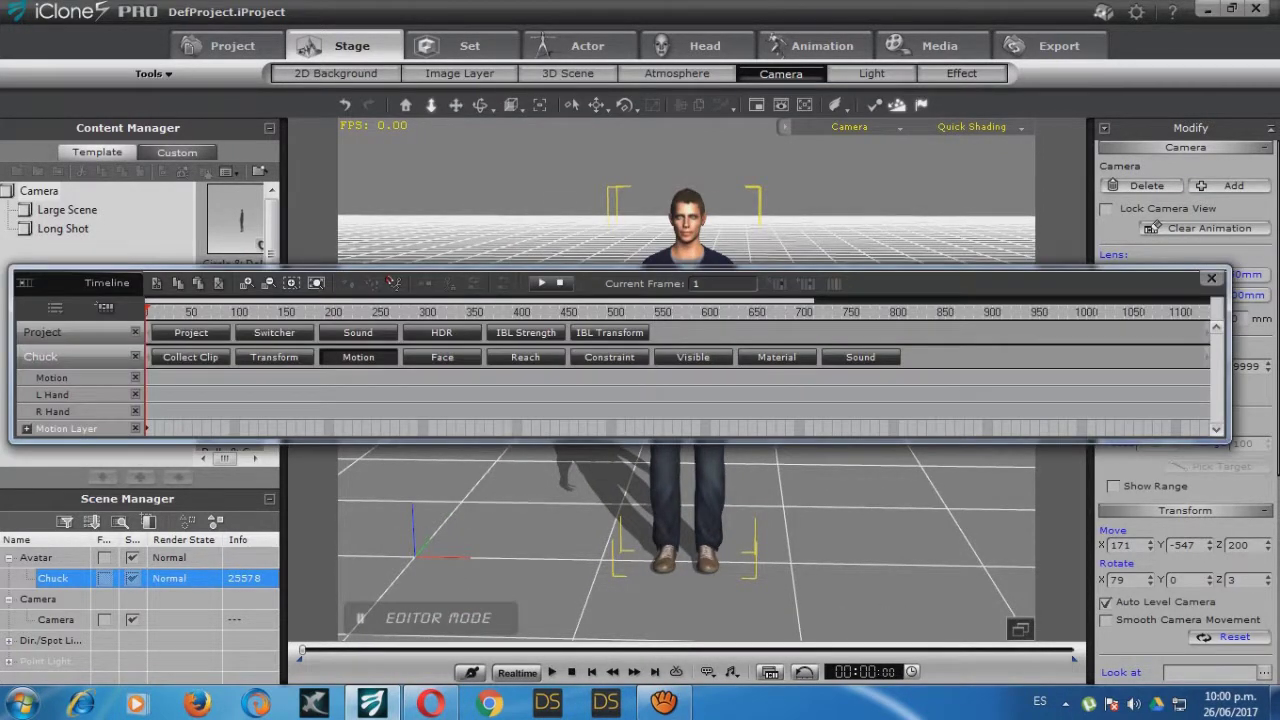
{"action": "left_click", "coordinate": [358, 357]}
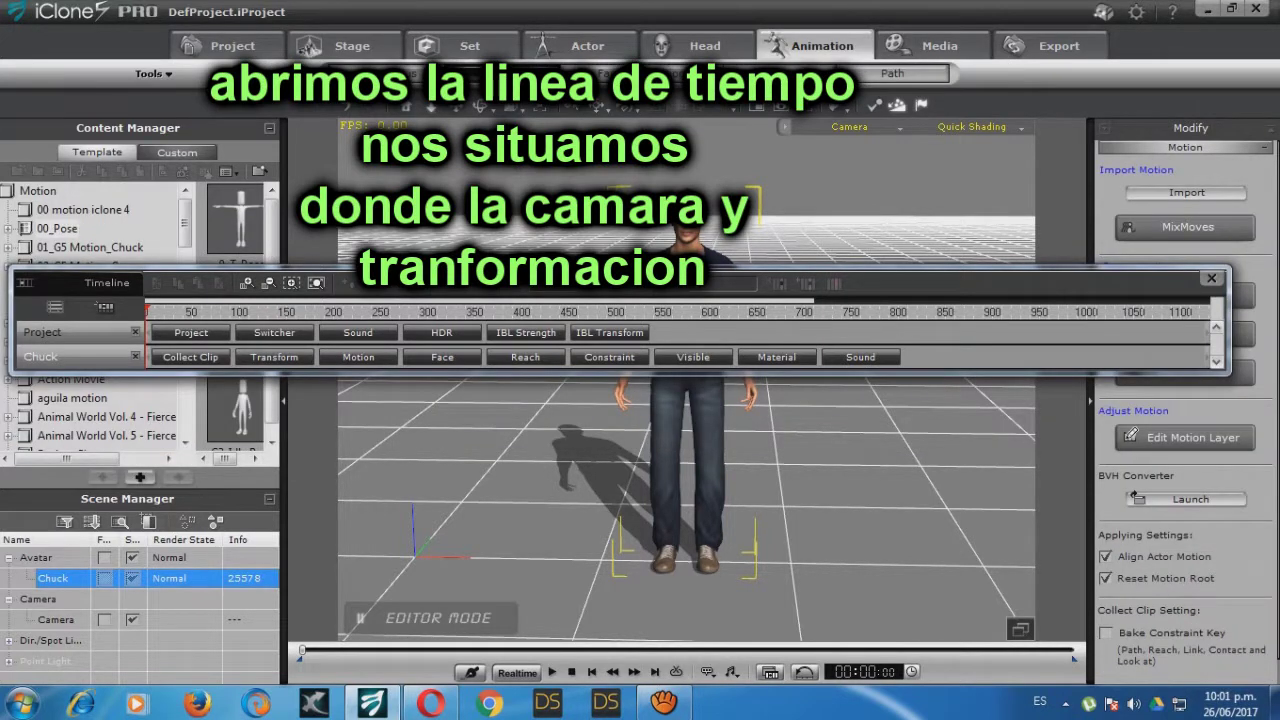
{"action": "left_click", "coordinate": [55, 307]}
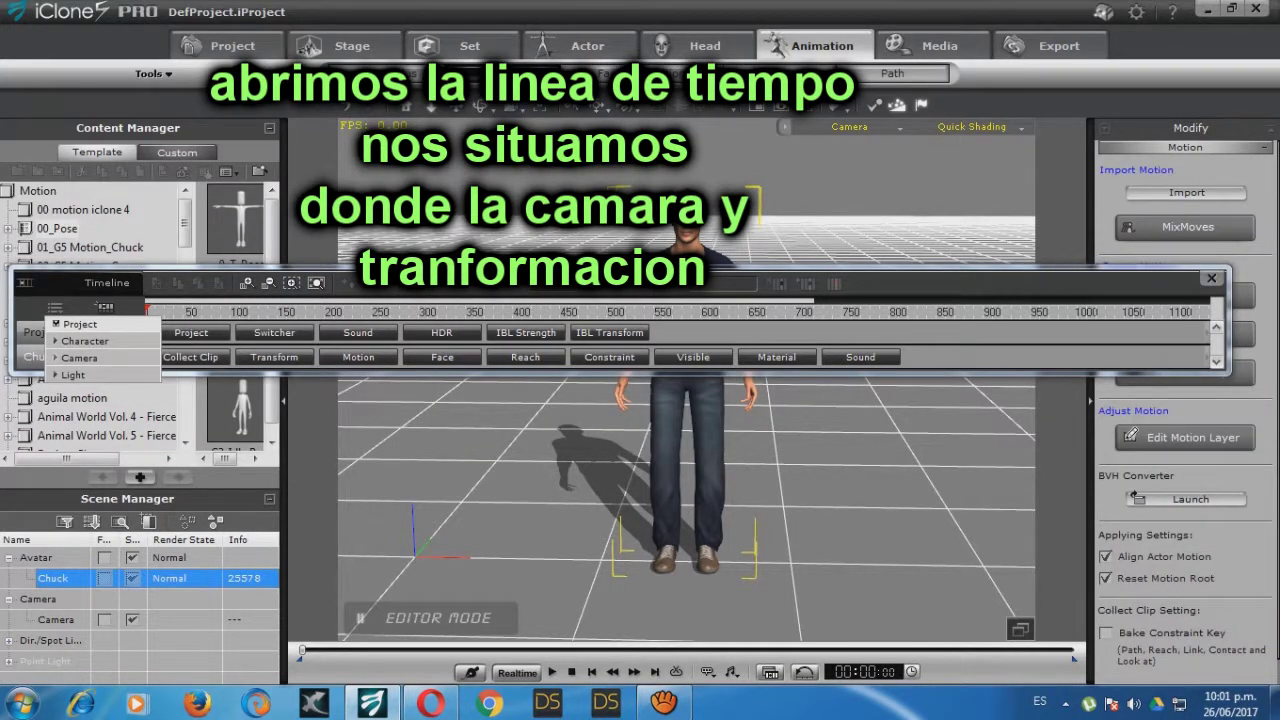
{"action": "left_click", "coordinate": [64, 358]}
{"action": "left_click", "coordinate": [57, 374]}
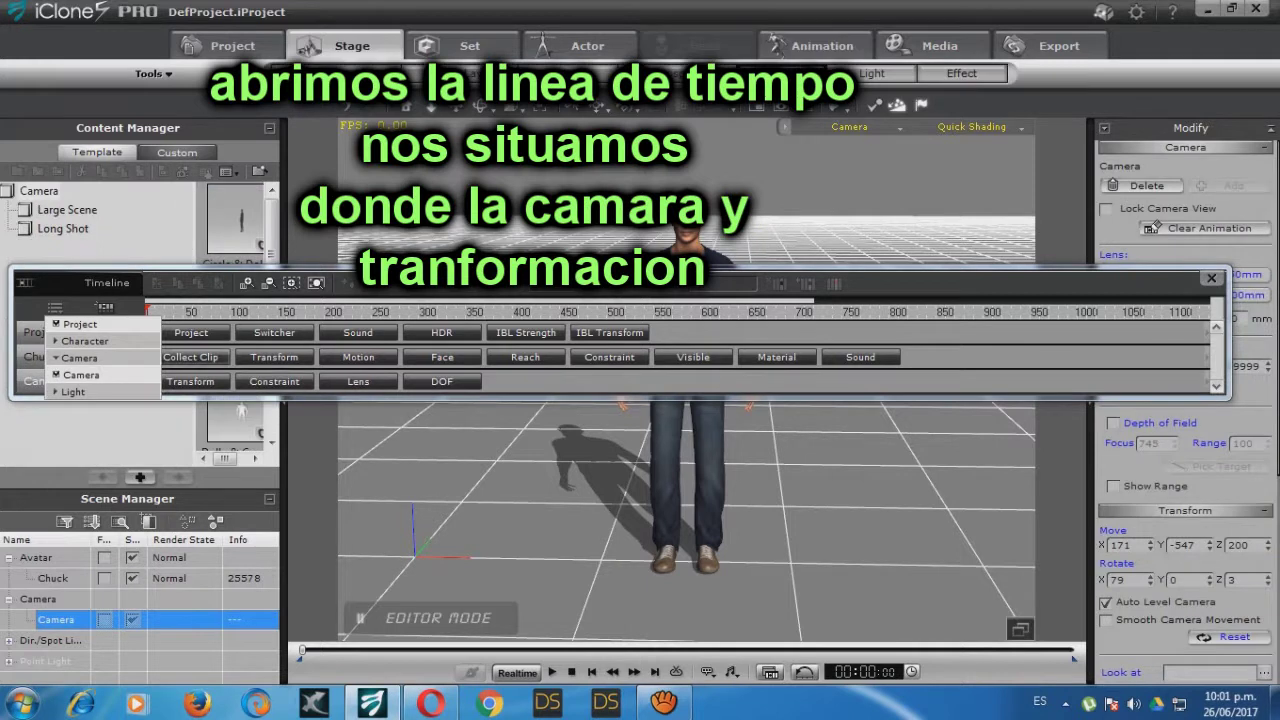
{"action": "left_click", "coordinate": [190, 381]}
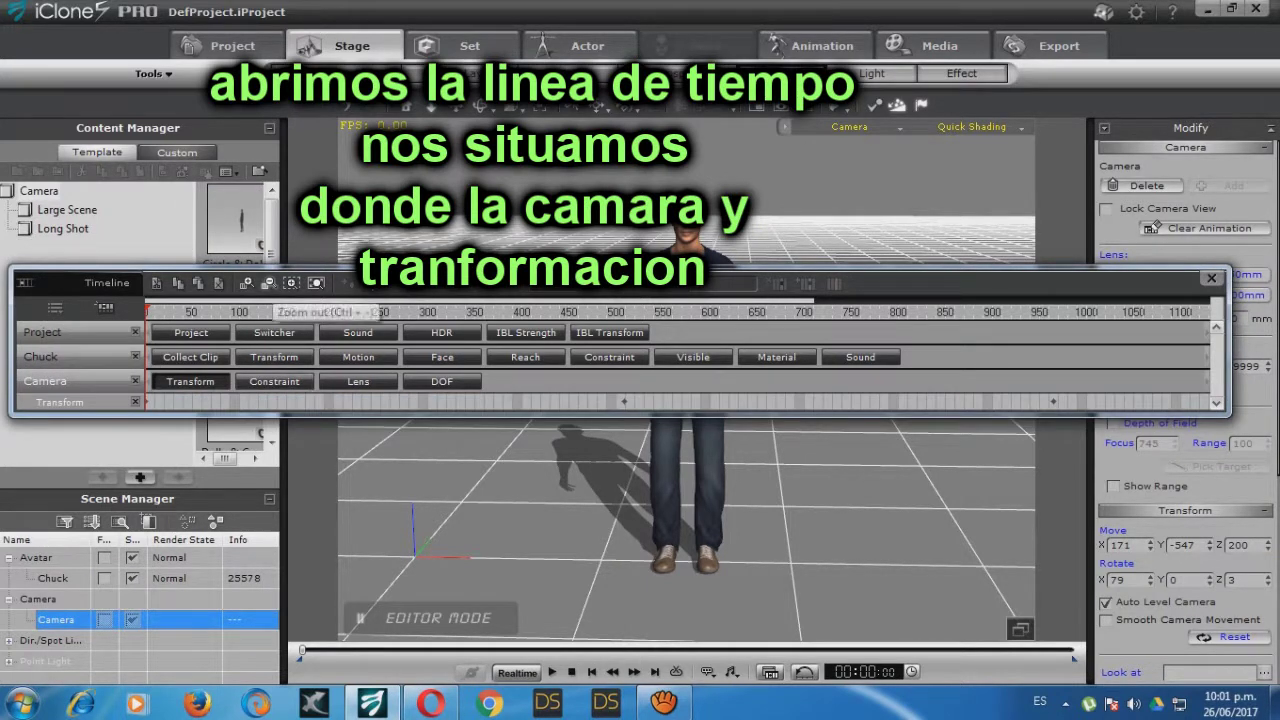
{"action": "left_click", "coordinate": [316, 283]}
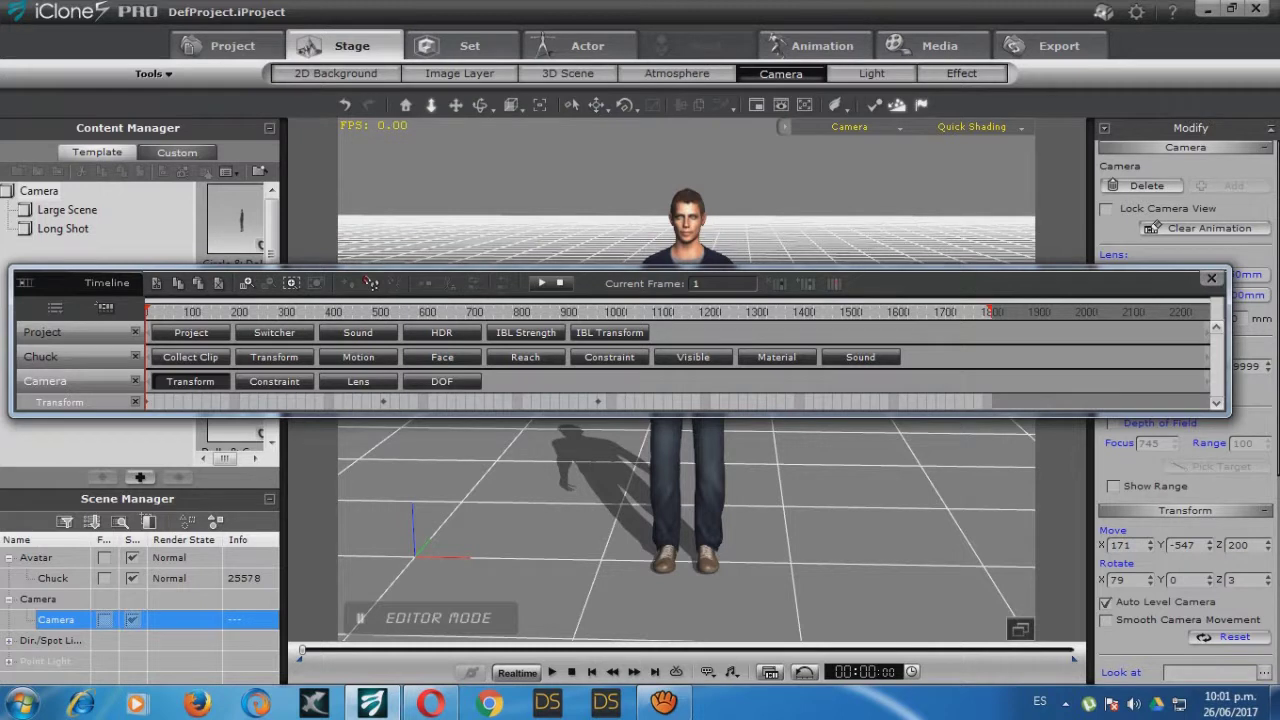
Move the camera's two later Transform keyframes to about frames 190 and 410 to speed up the motion, and play the result.
{"action": "left_click", "coordinate": [598, 402]}
{"action": "left_click", "coordinate": [384, 402]}
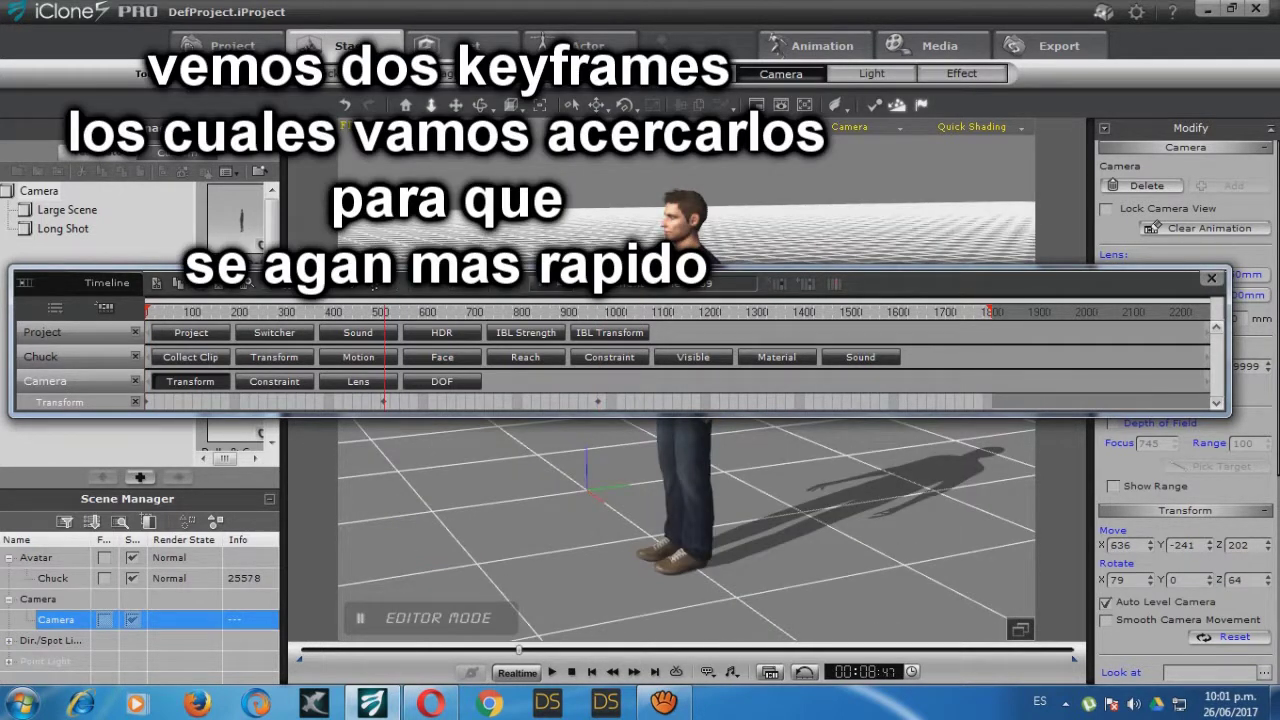
{"action": "left_click", "coordinate": [384, 402]}
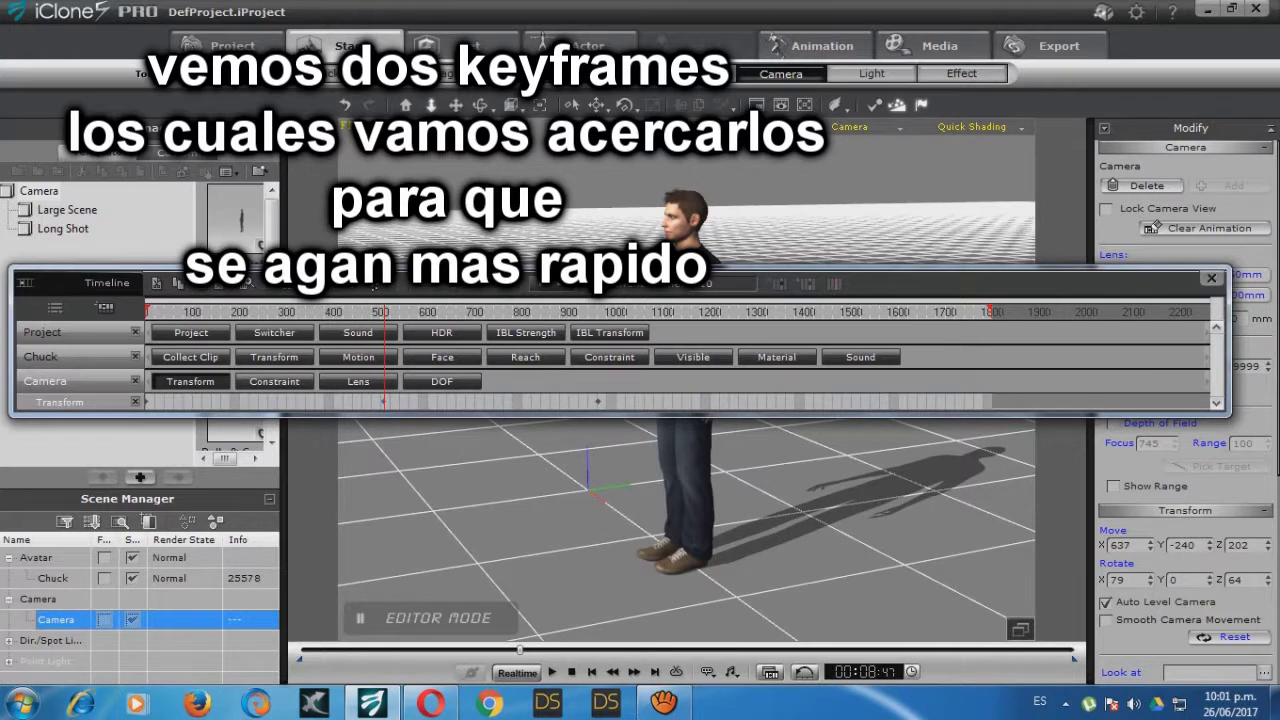
{"action": "left_click", "coordinate": [236, 402]}
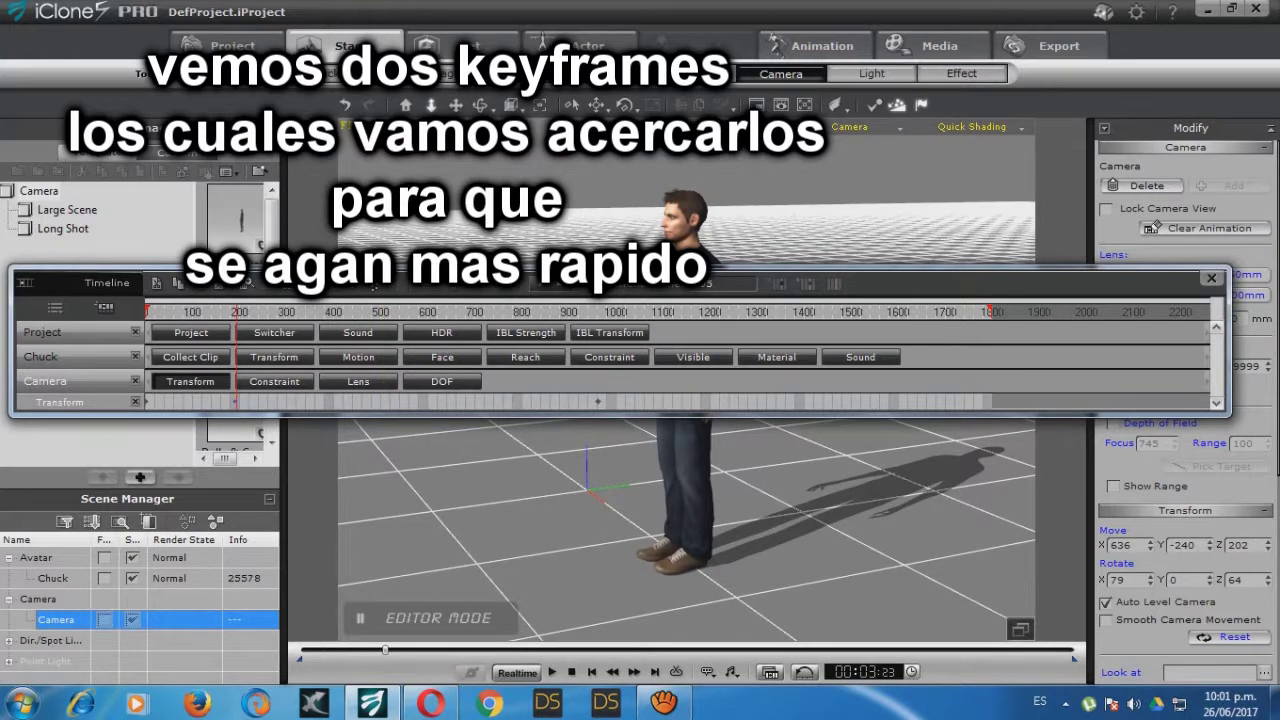
{"action": "left_click", "coordinate": [598, 401]}
{"action": "left_click", "coordinate": [340, 402]}
{"action": "left_click", "coordinate": [147, 402]}
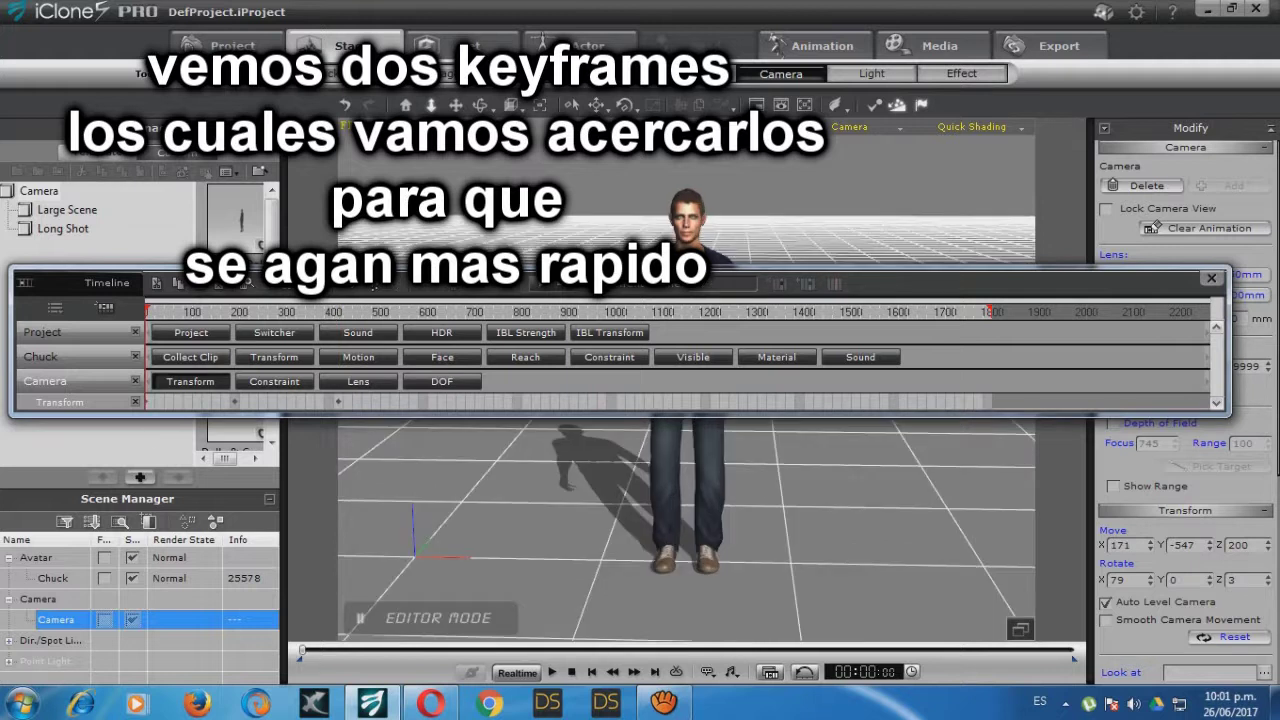
{"action": "key", "text": "space"}
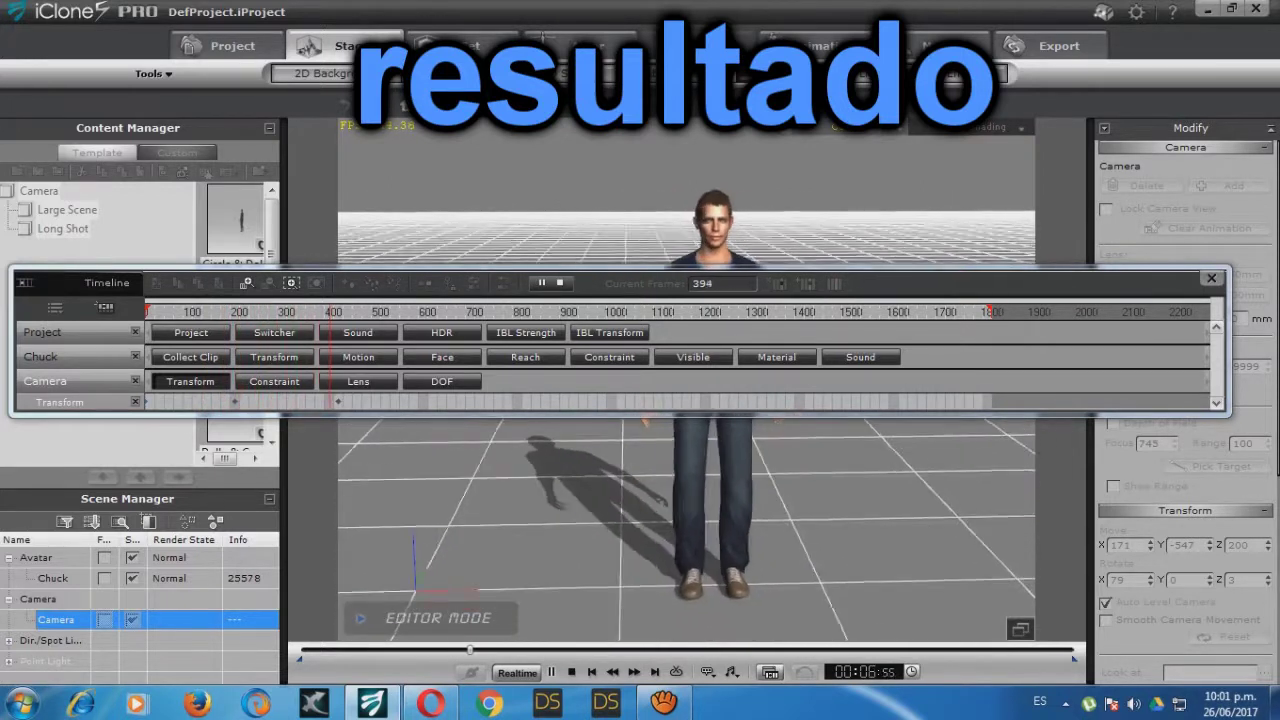
{"action": "key", "text": "space"}
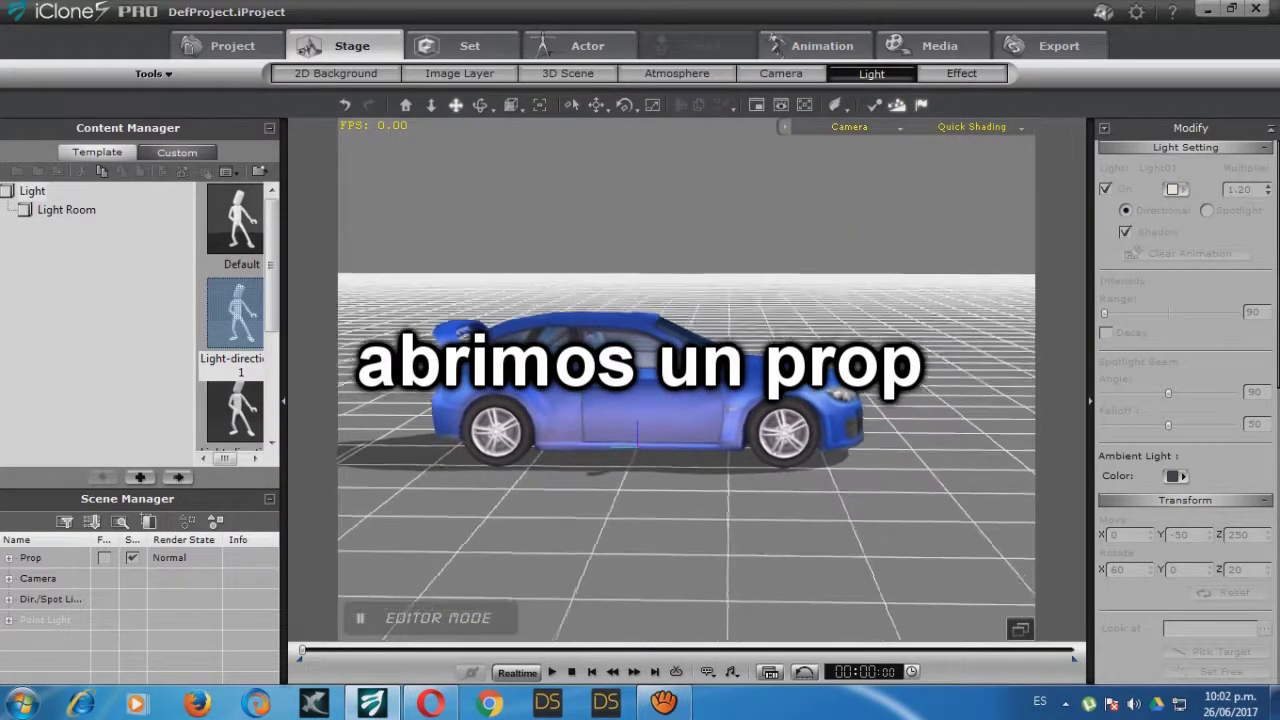
Animate the blue car by moving it forward along its length at time 00:07:67, and play the result.
{"action": "left_click_drag", "start_coordinate": [640, 400], "coordinate": [549, 363]}
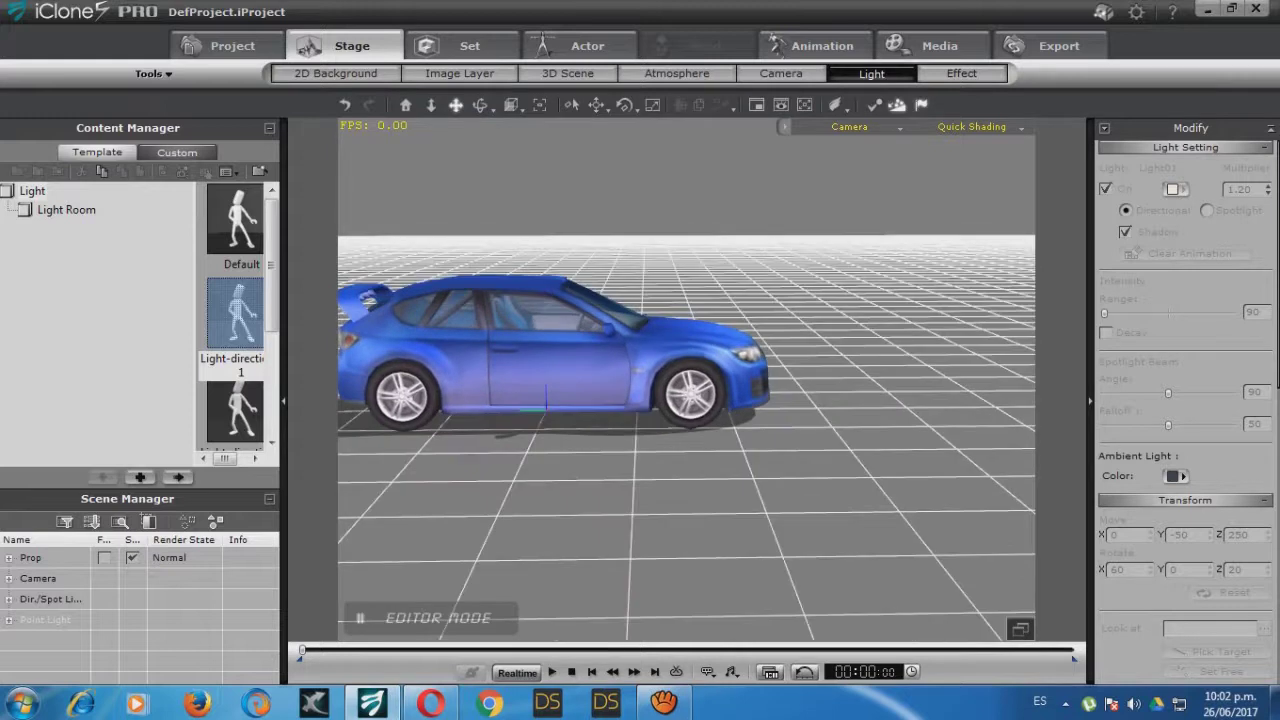
{"action": "left_click", "coordinate": [549, 363]}
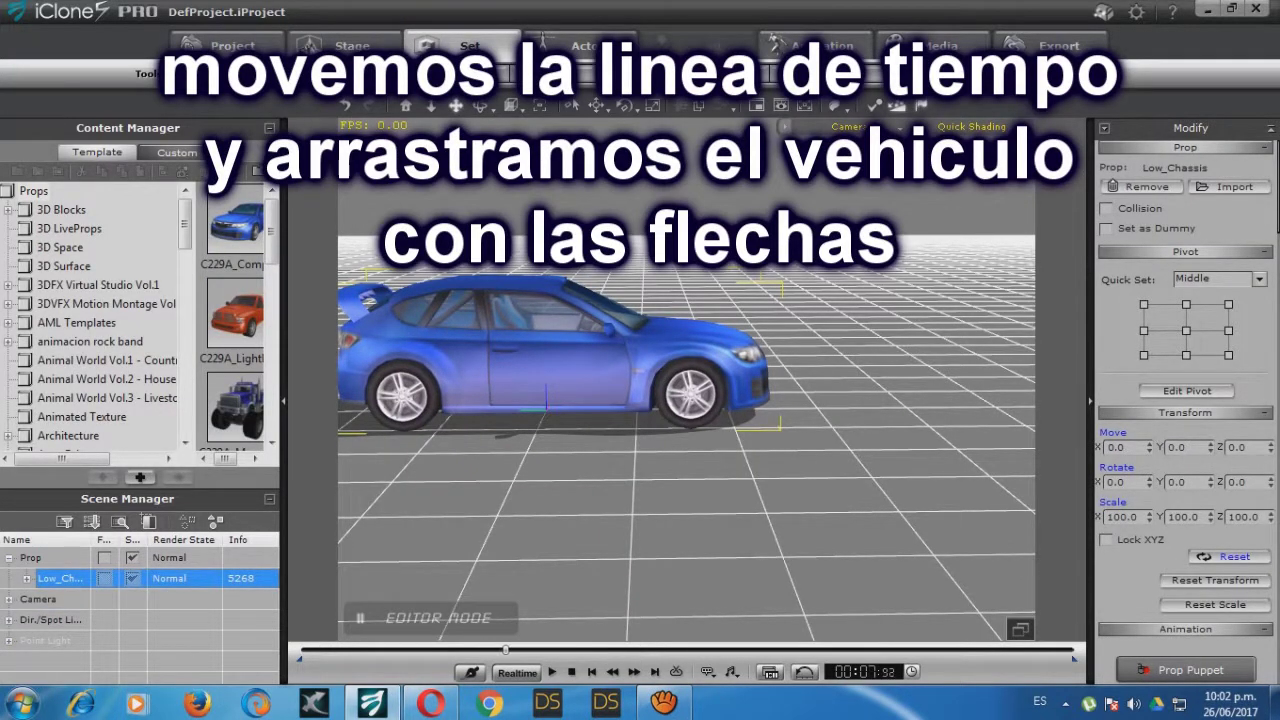
{"action": "left_click", "coordinate": [597, 105]}
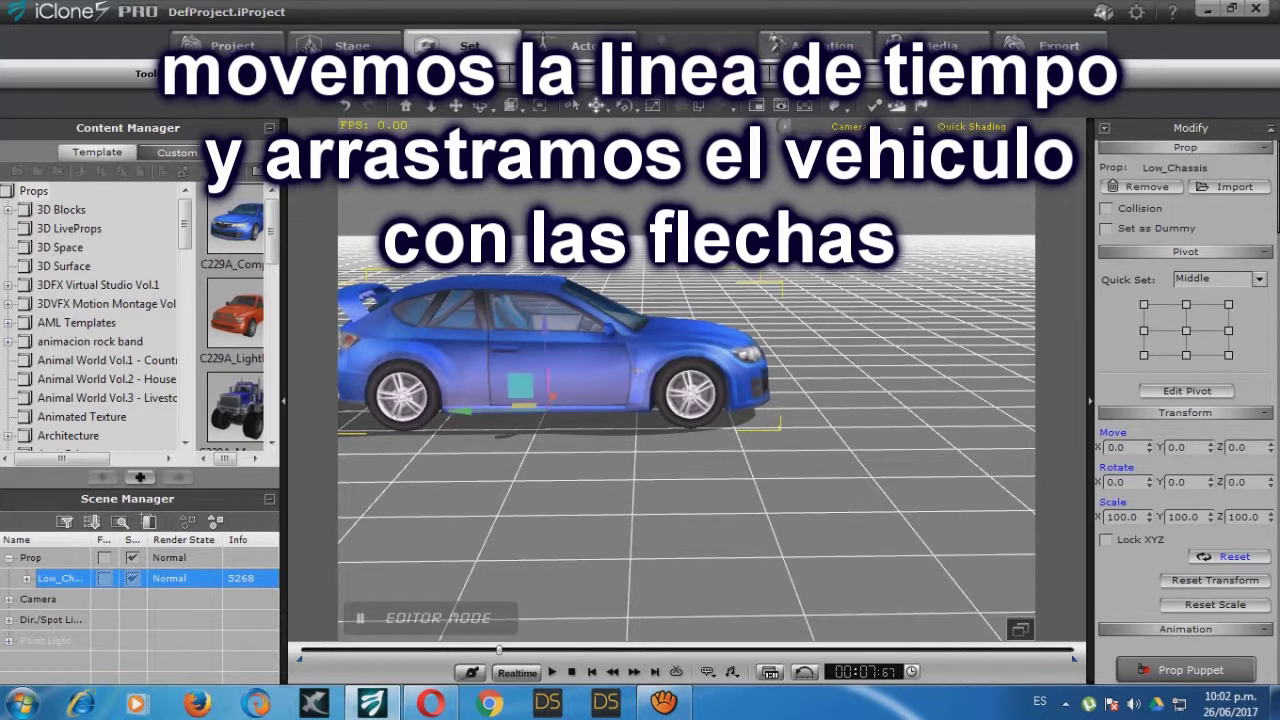
{"action": "left_click_drag", "start_coordinate": [460, 411], "coordinate": [888, 408]}
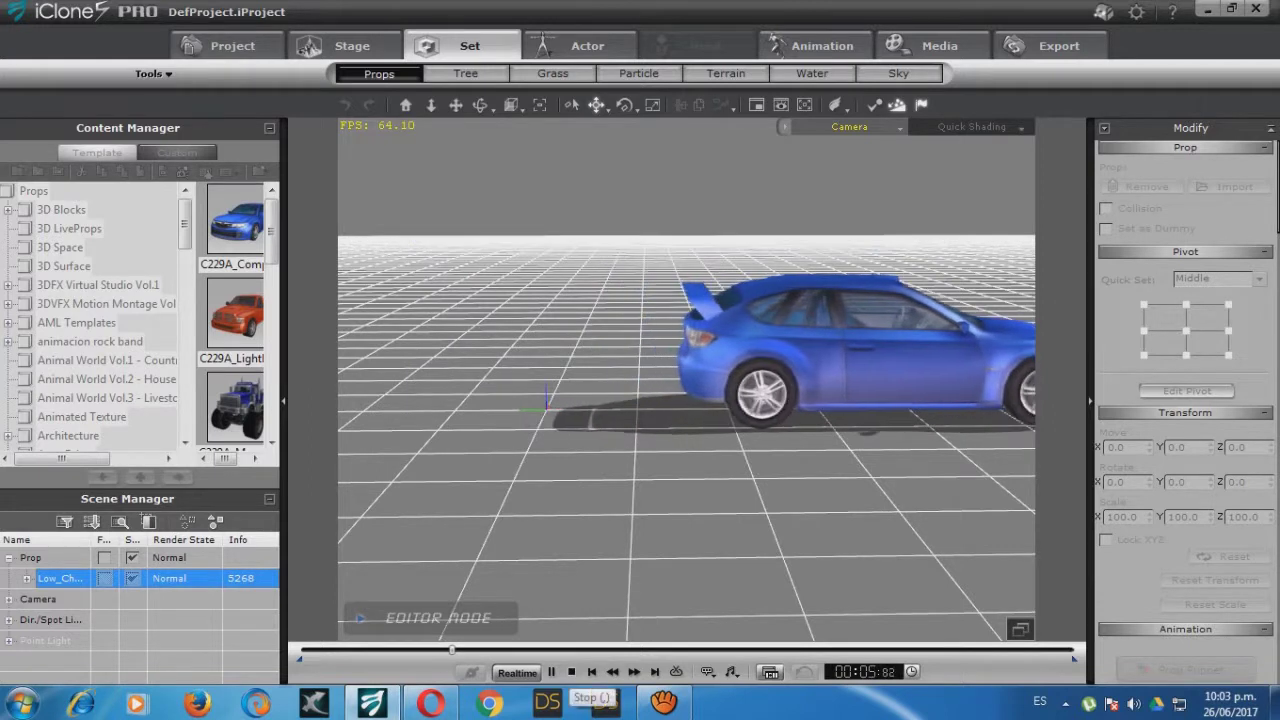
{"action": "left_click", "coordinate": [572, 672]}
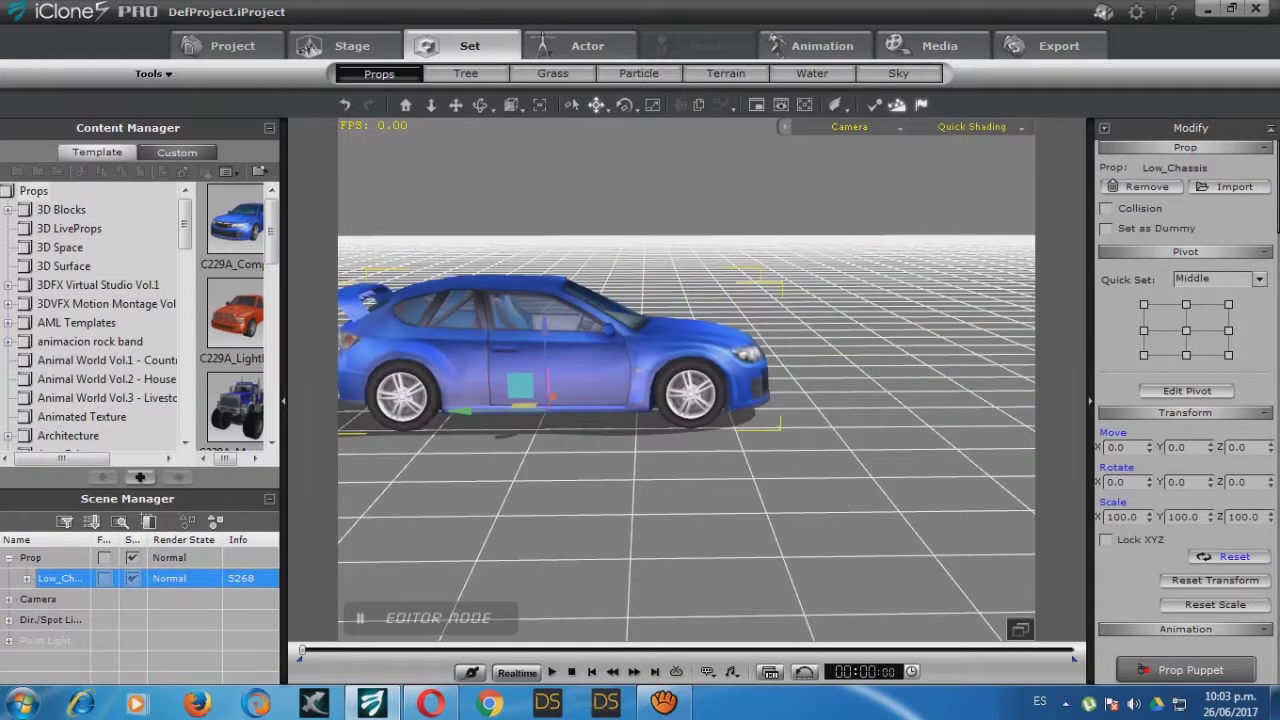
Open the timeline and display the Transform track of the Low_Chassis prop.
{"action": "left_click", "coordinate": [770, 672]}
{"action": "left_click_drag", "start_coordinate": [113, 384], "coordinate": [122, 291]}
{"action": "left_click", "coordinate": [71, 316]}
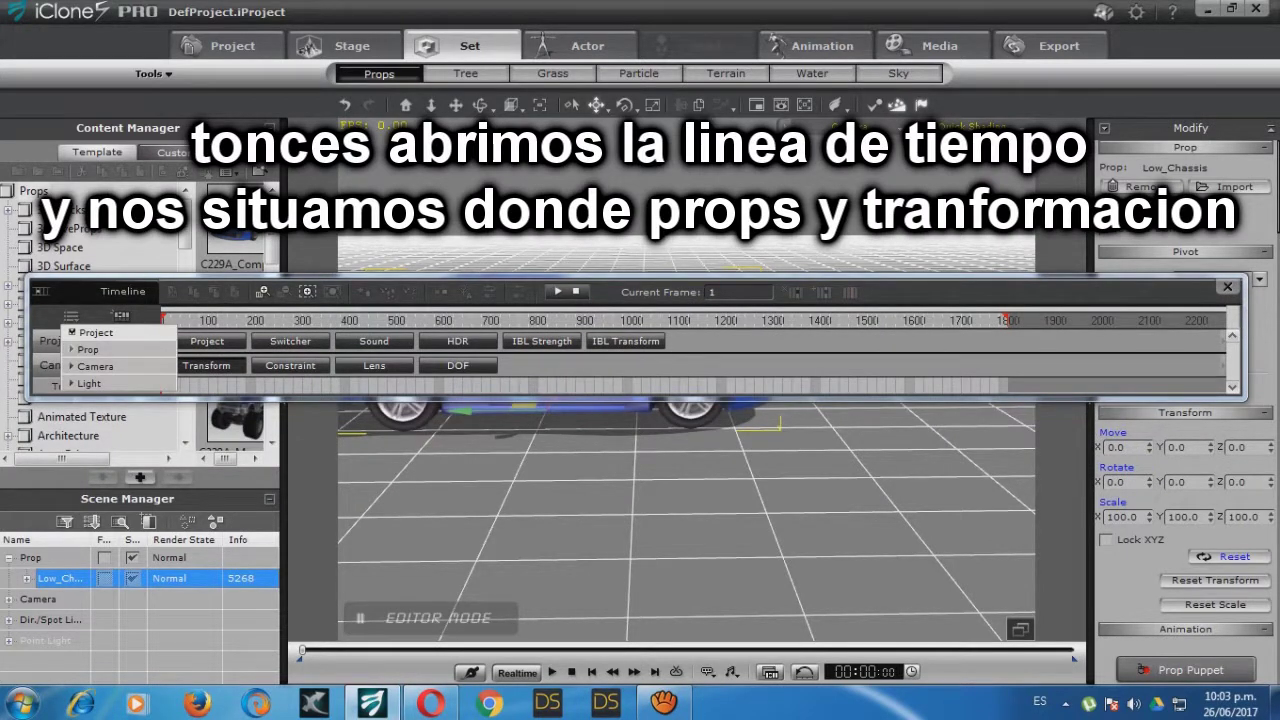
{"action": "left_click", "coordinate": [72, 350]}
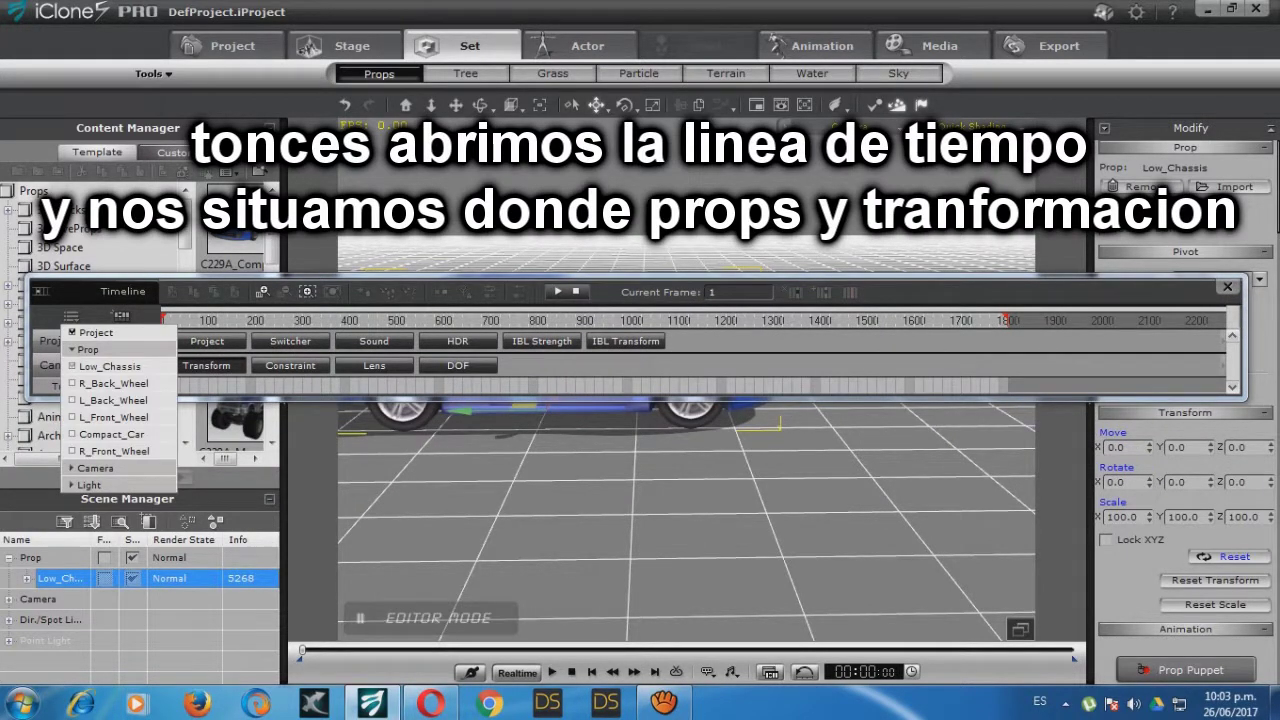
{"action": "left_click", "coordinate": [72, 366]}
{"action": "left_click", "coordinate": [121, 316]}
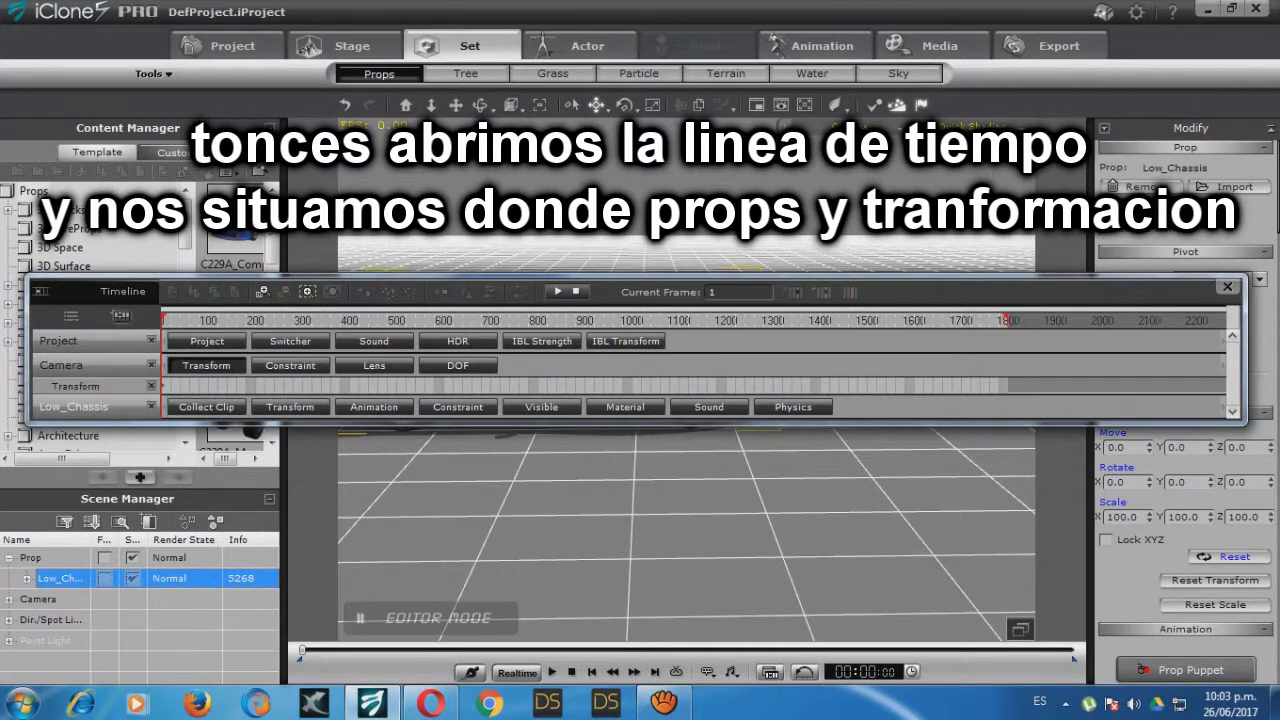
{"action": "left_click", "coordinate": [290, 407]}
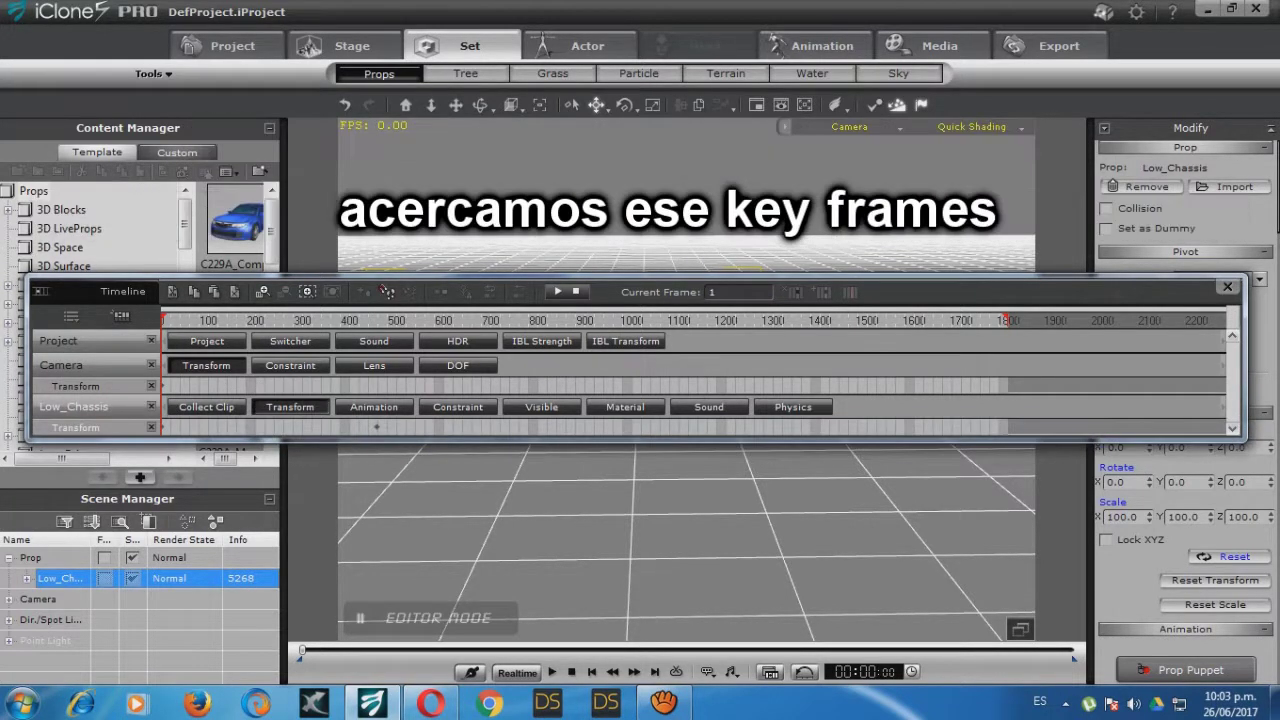
Move the car's second Transform keyframe earlier, to about frame 190 and then to about frame 110, playing the result after each change.
{"action": "left_click", "coordinate": [377, 427]}
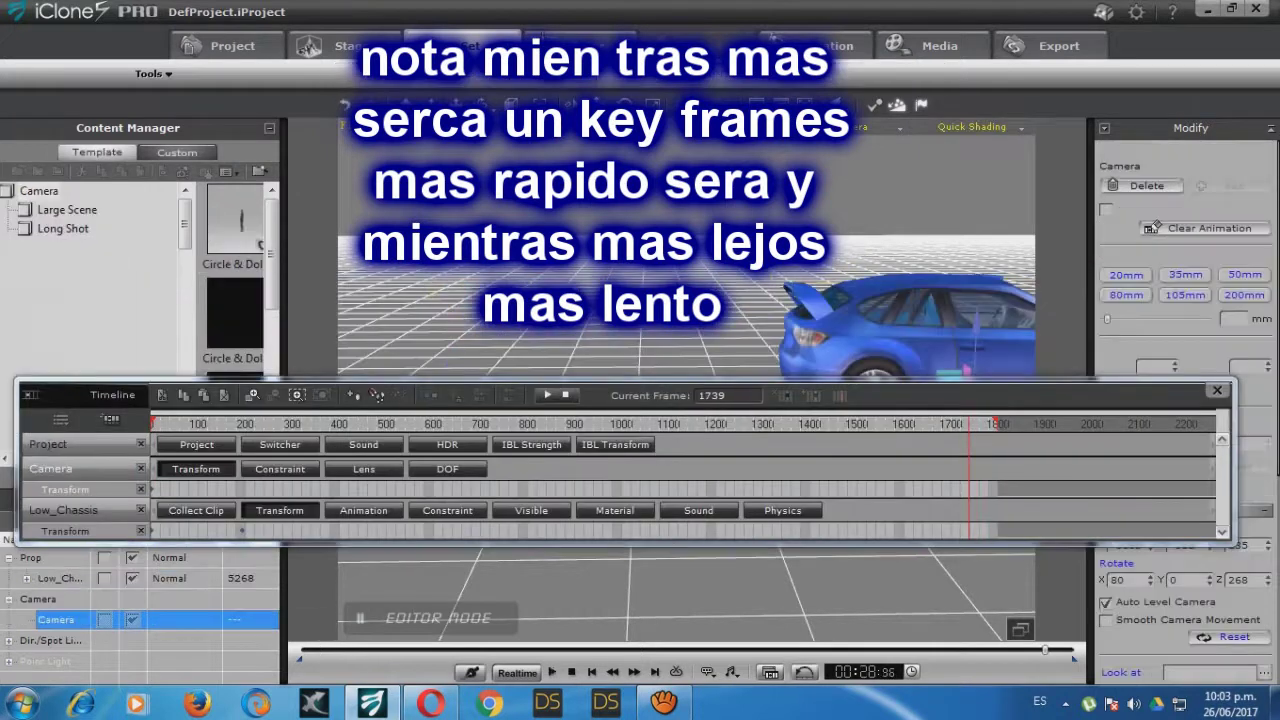
{"action": "key", "text": "space"}
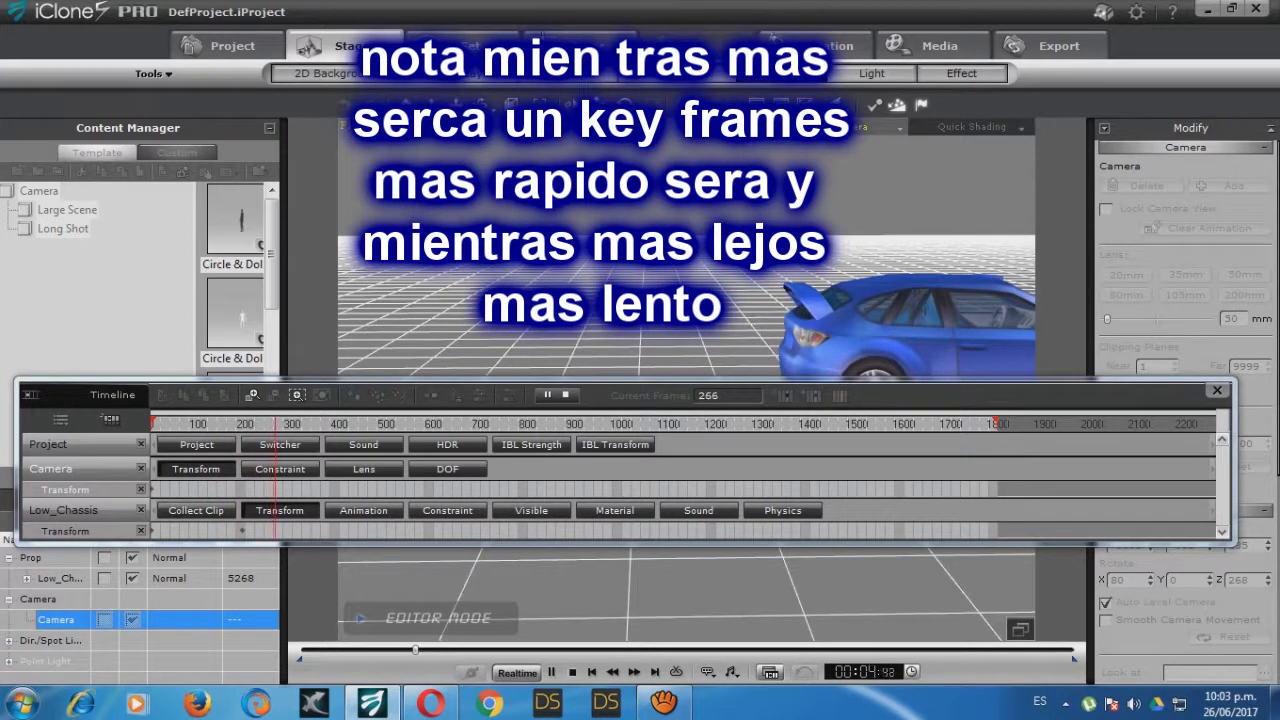
{"action": "key", "text": "space"}
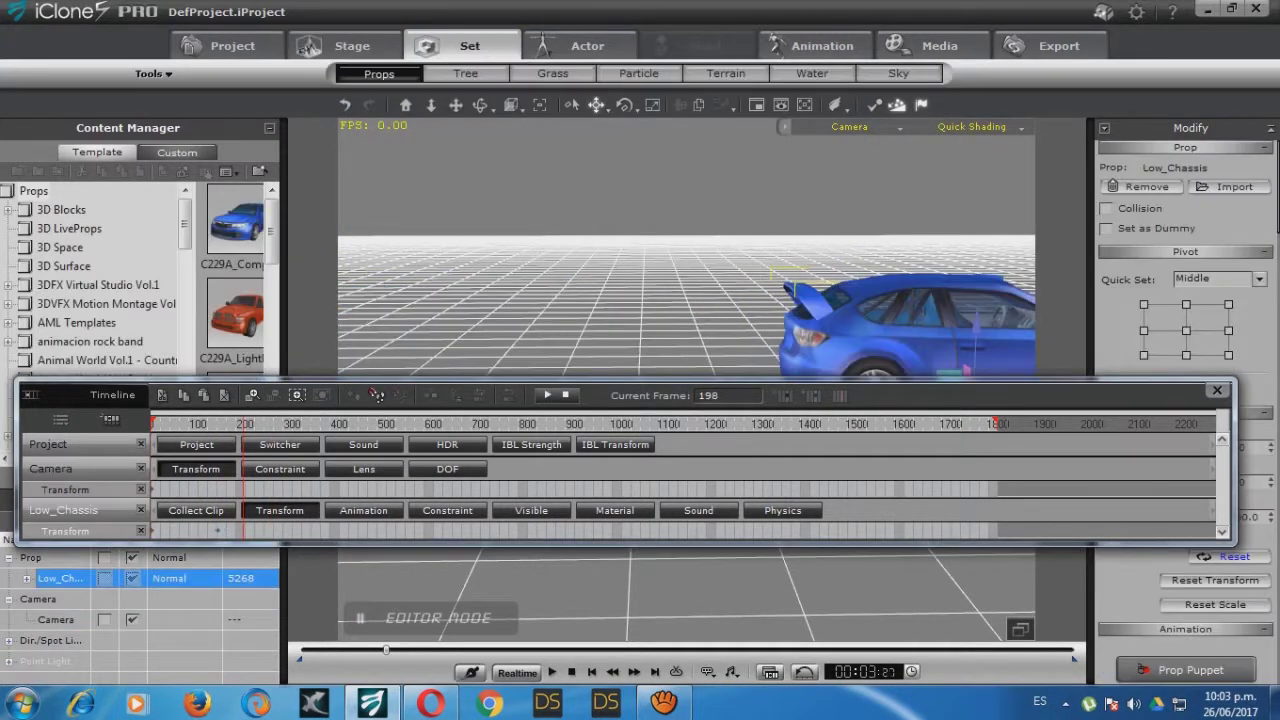
{"action": "key", "text": "space"}
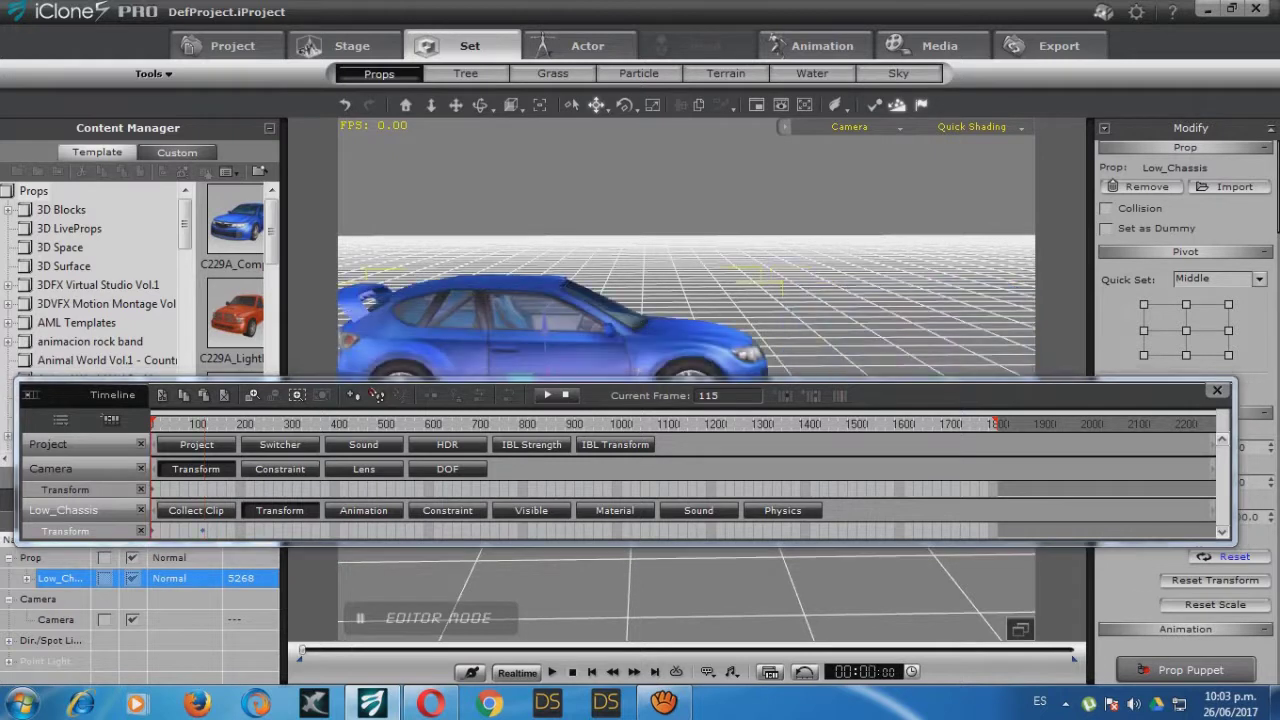
{"action": "key", "text": "space"}
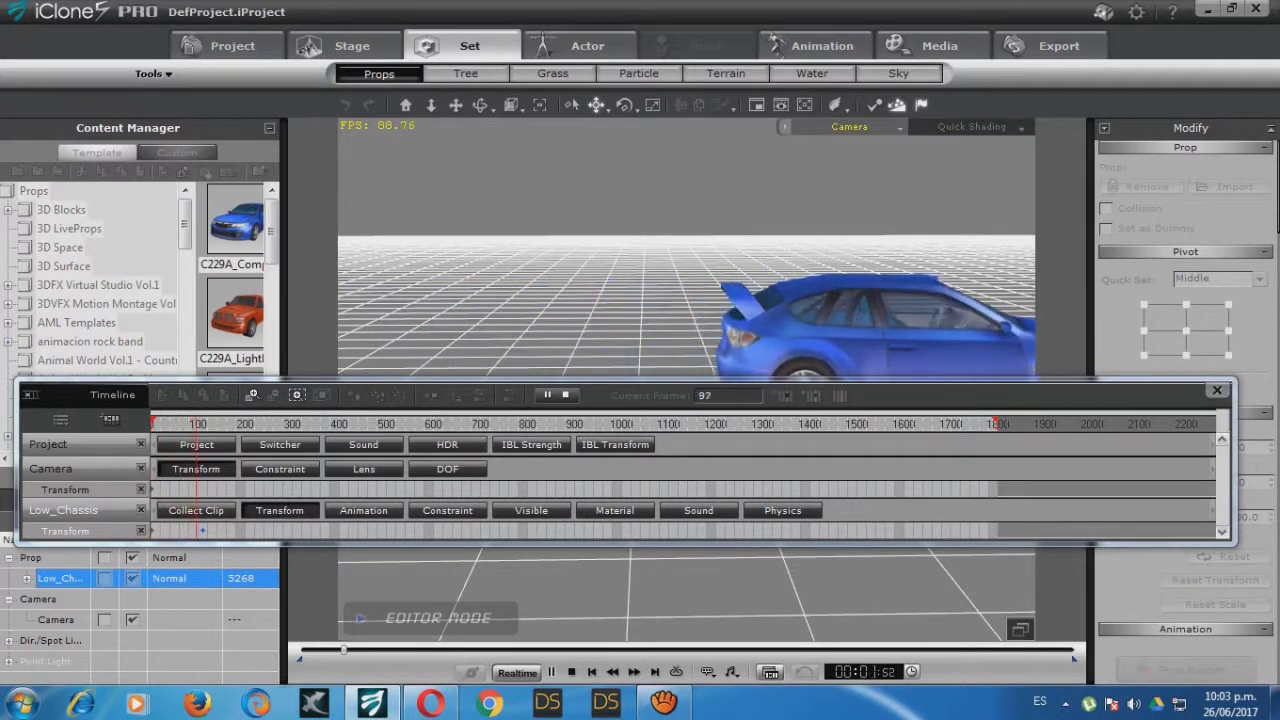
{"action": "key", "text": "space"}
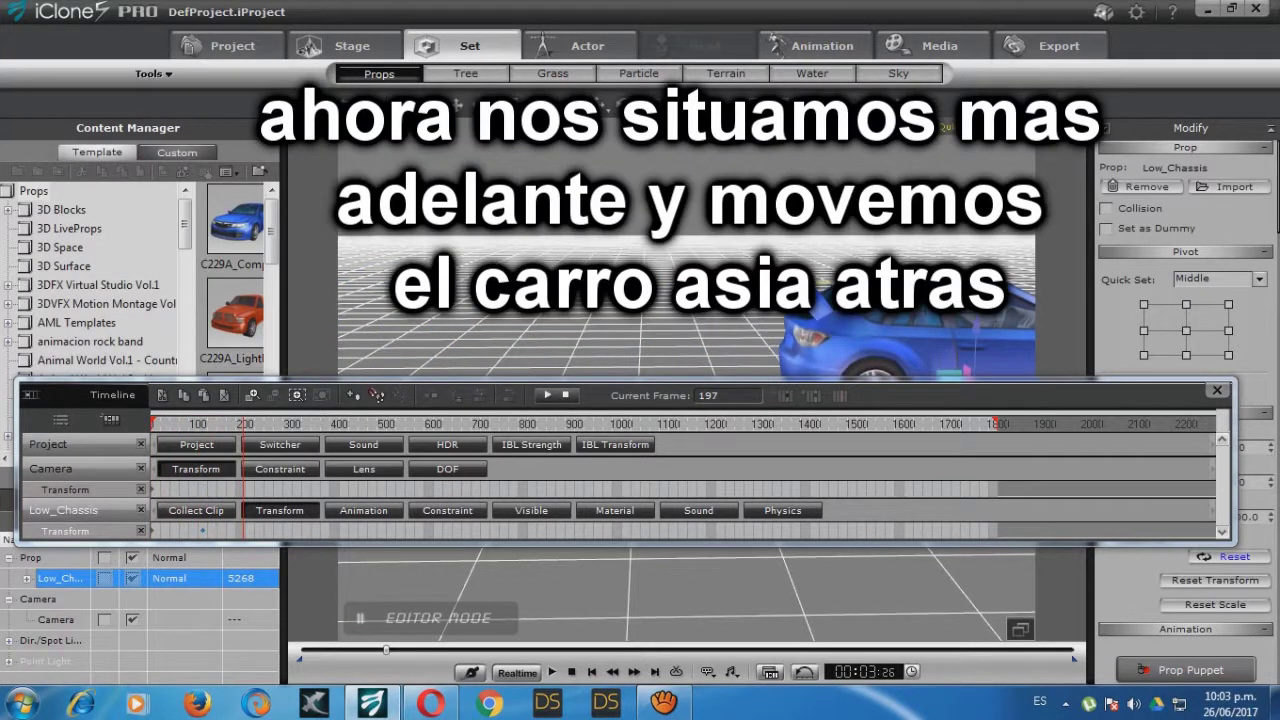
{"action": "left_click", "coordinate": [571, 672]}
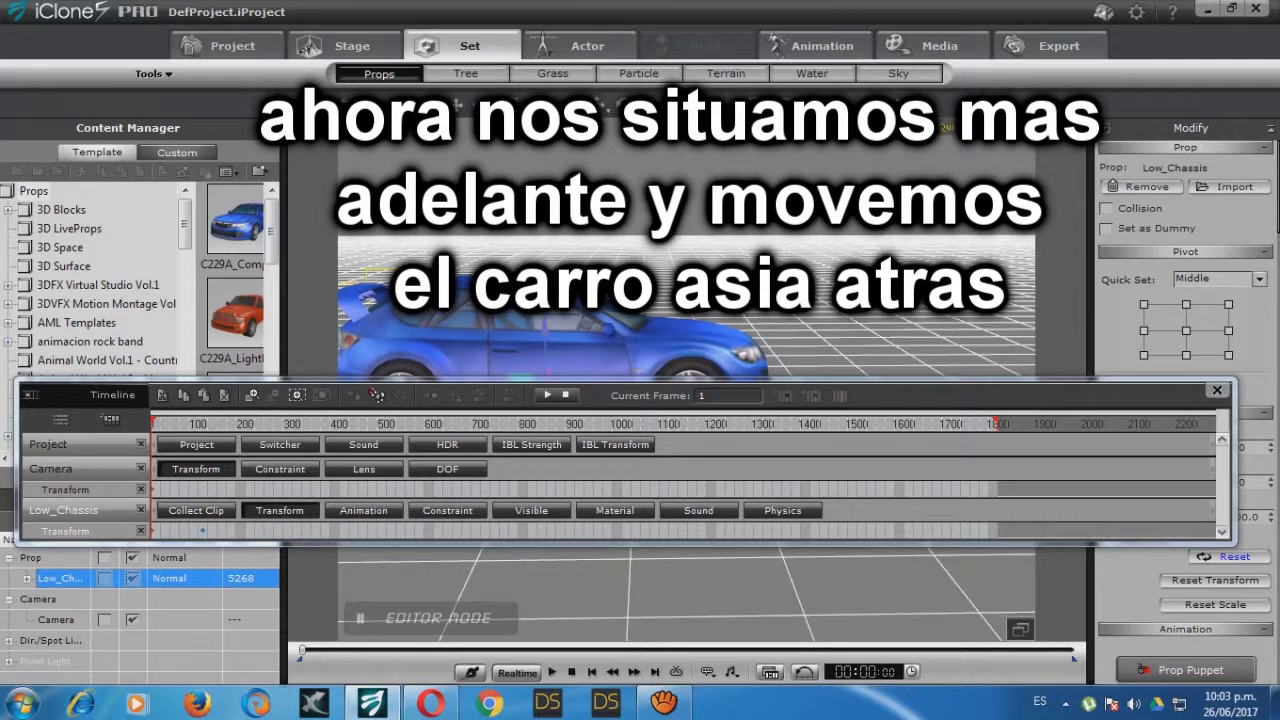
Move the car backward along its length to about Y 6.6 at about frame 255, and play the result.
{"action": "left_click_drag", "start_coordinate": [640, 385], "coordinate": [655, 113]}
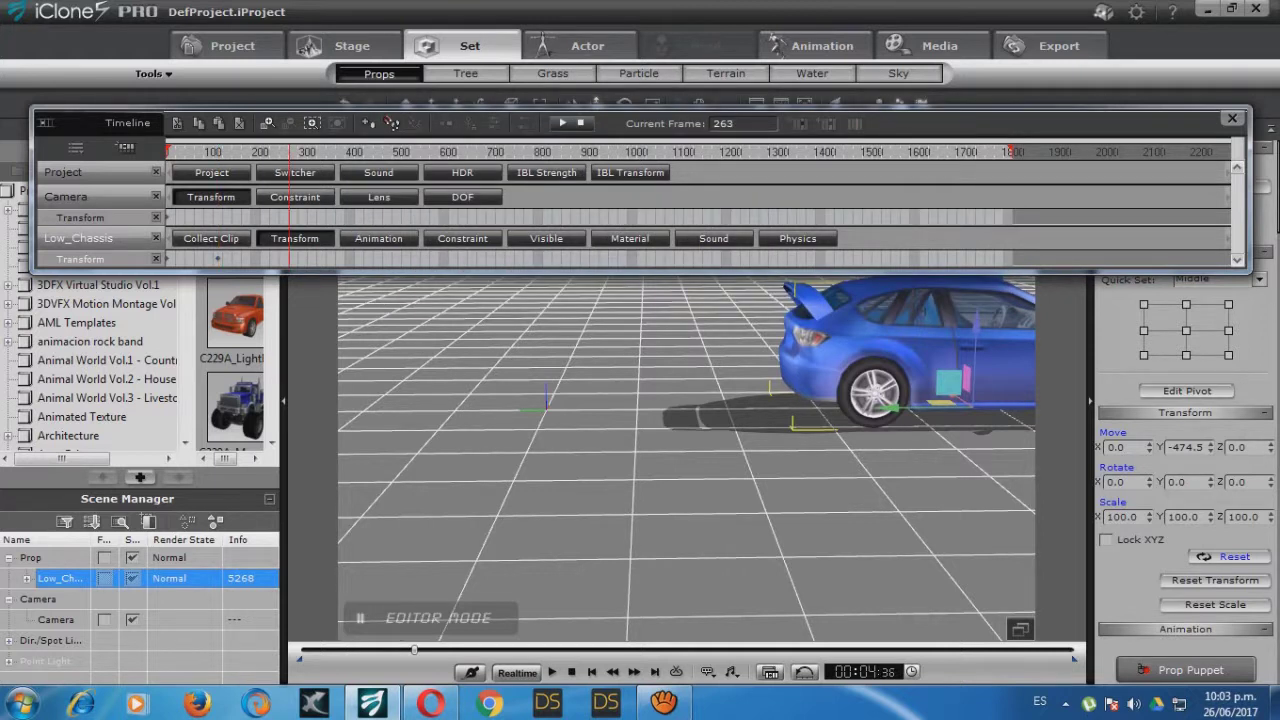
{"action": "left_click", "coordinate": [220, 259]}
{"action": "left_click_drag", "start_coordinate": [888, 408], "coordinate": [453, 411]}
{"action": "left_click", "coordinate": [218, 259]}
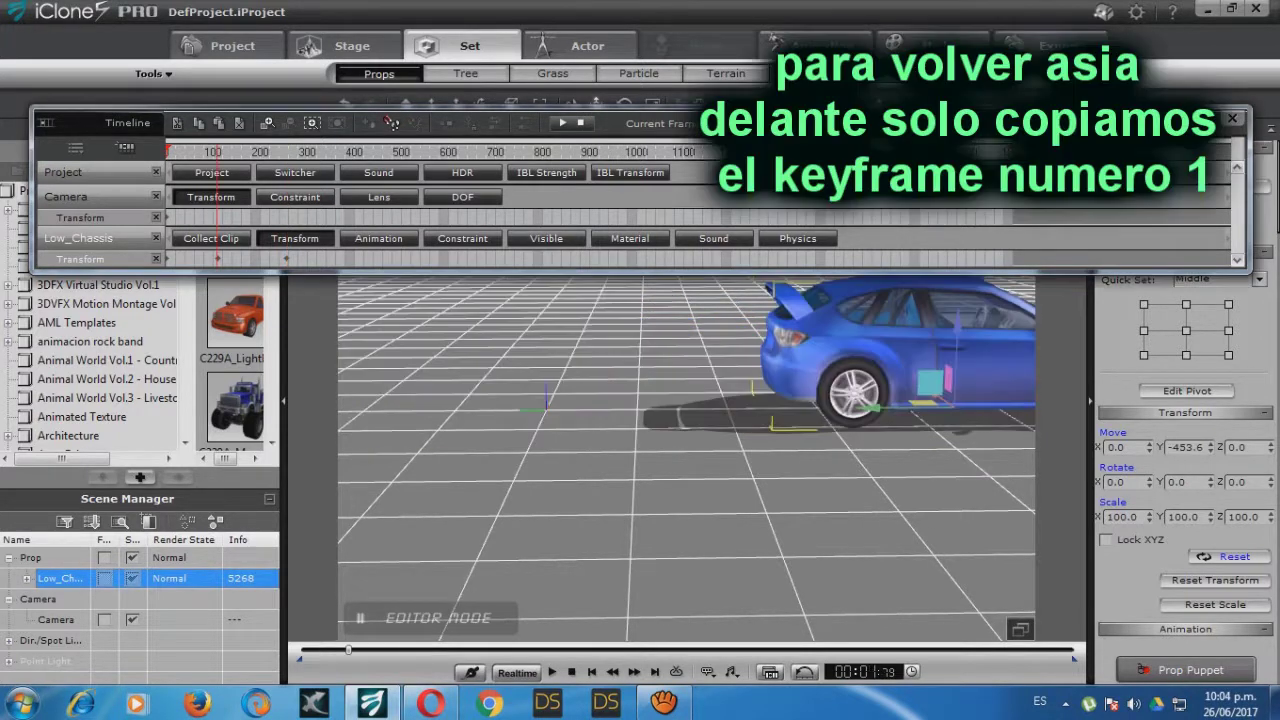
{"action": "left_click", "coordinate": [552, 672]}
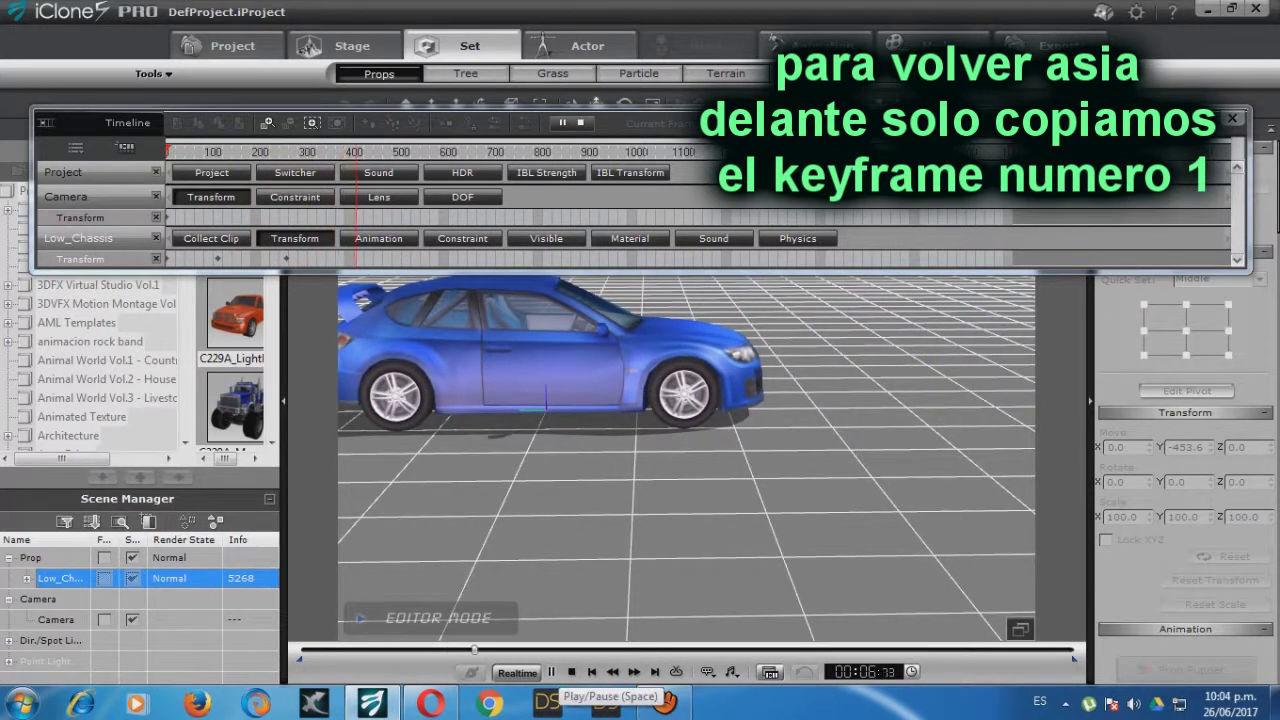
{"action": "left_click", "coordinate": [551, 672]}
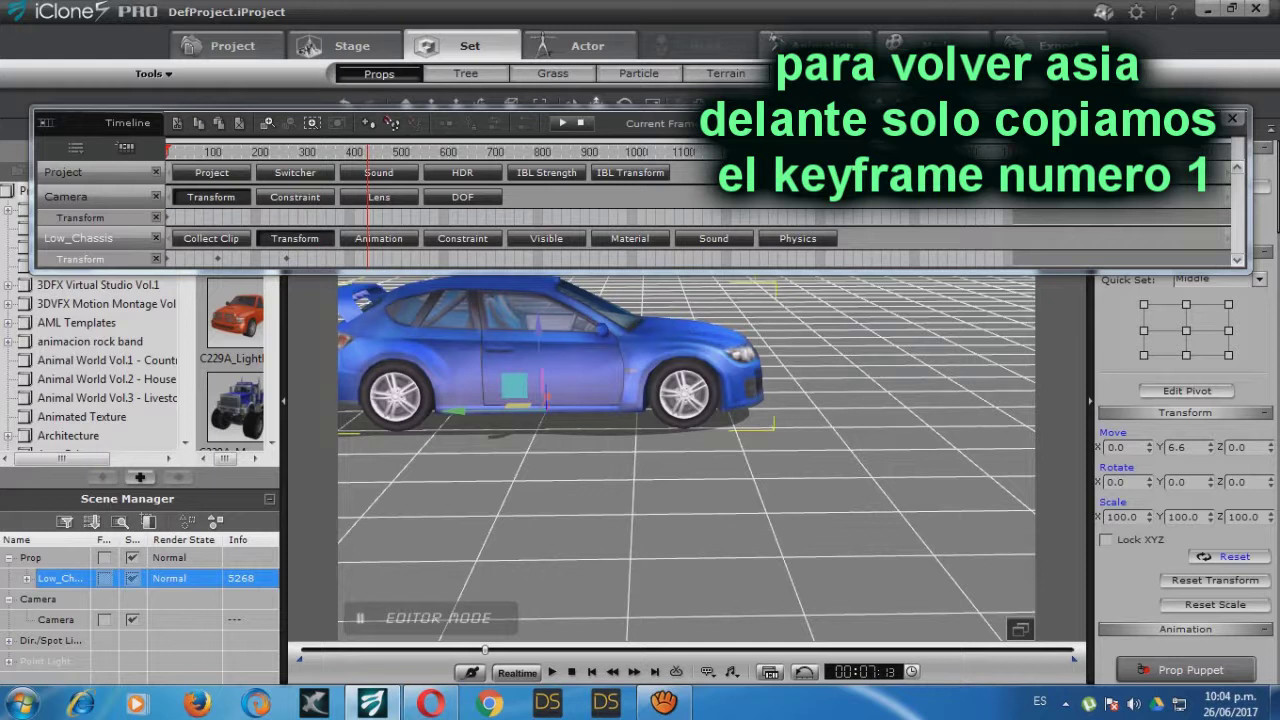
Copy the car's Transform keyframe at about frame 114, paste it at frame 447, and play the result.
{"action": "left_click", "coordinate": [218, 259]}
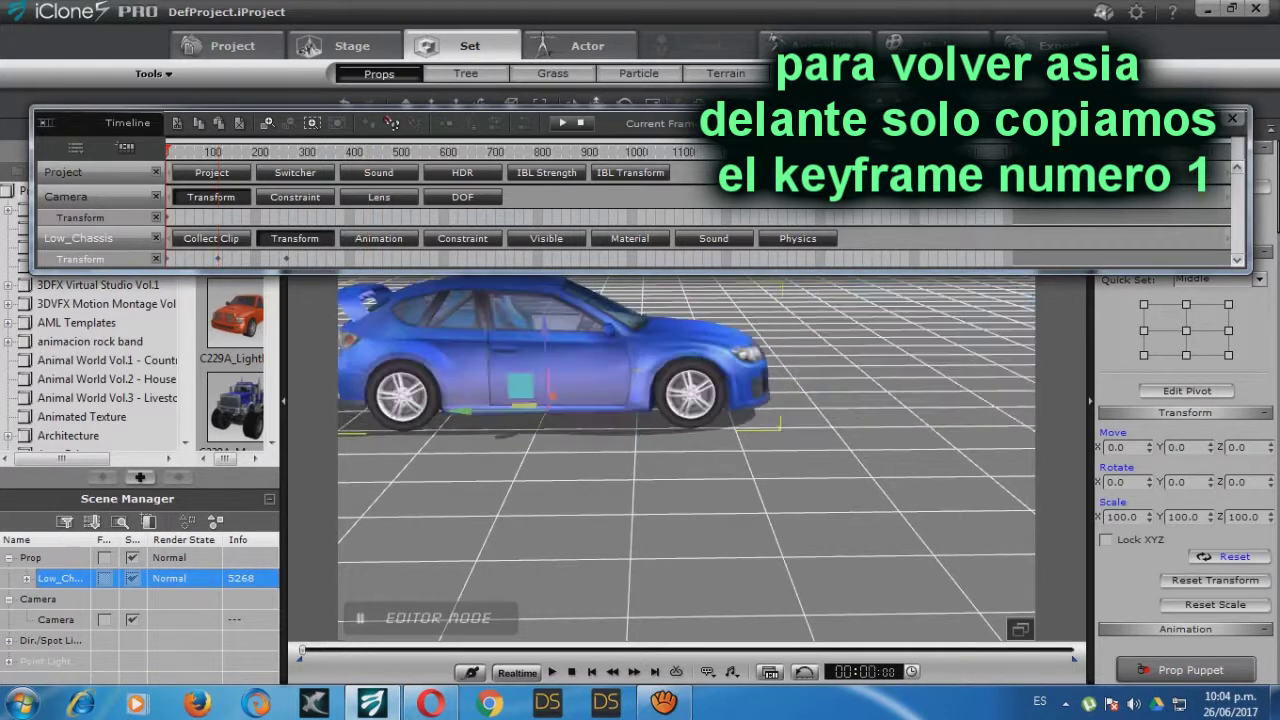
{"action": "right_click", "coordinate": [217, 258]}
{"action": "left_click", "coordinate": [262, 290]}
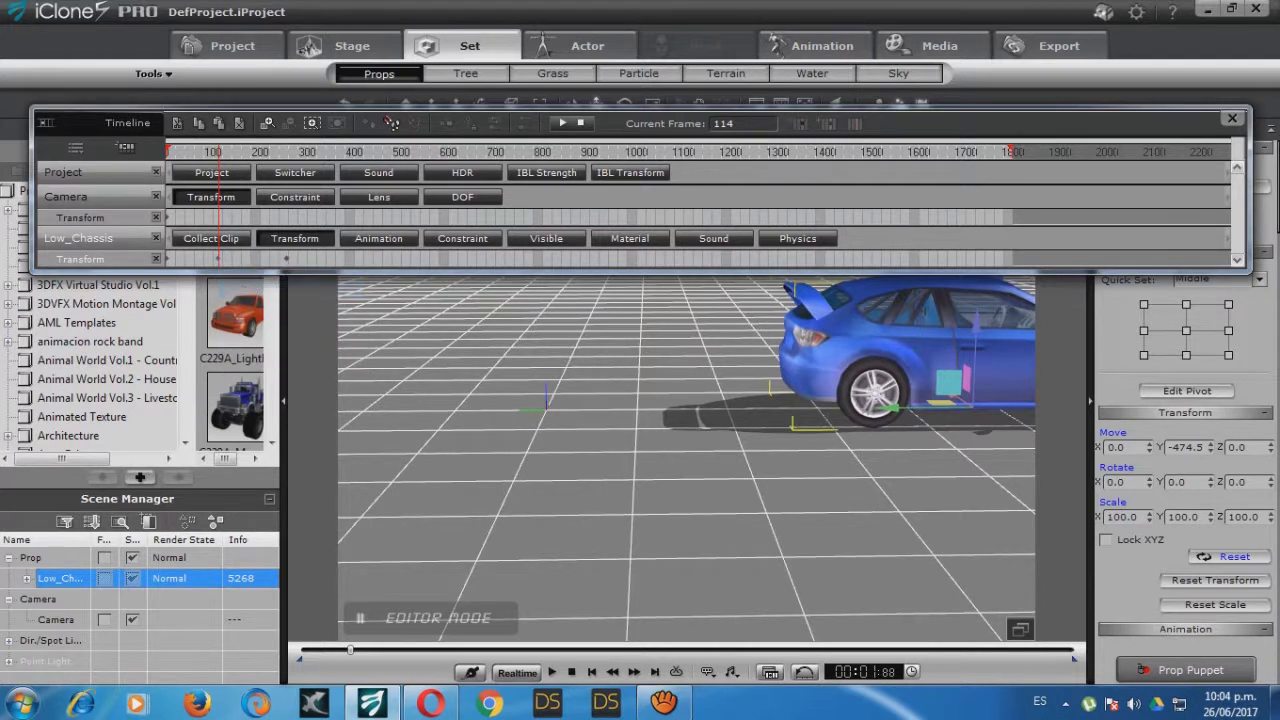
{"action": "left_click", "coordinate": [287, 259]}
{"action": "right_click", "coordinate": [376, 258]}
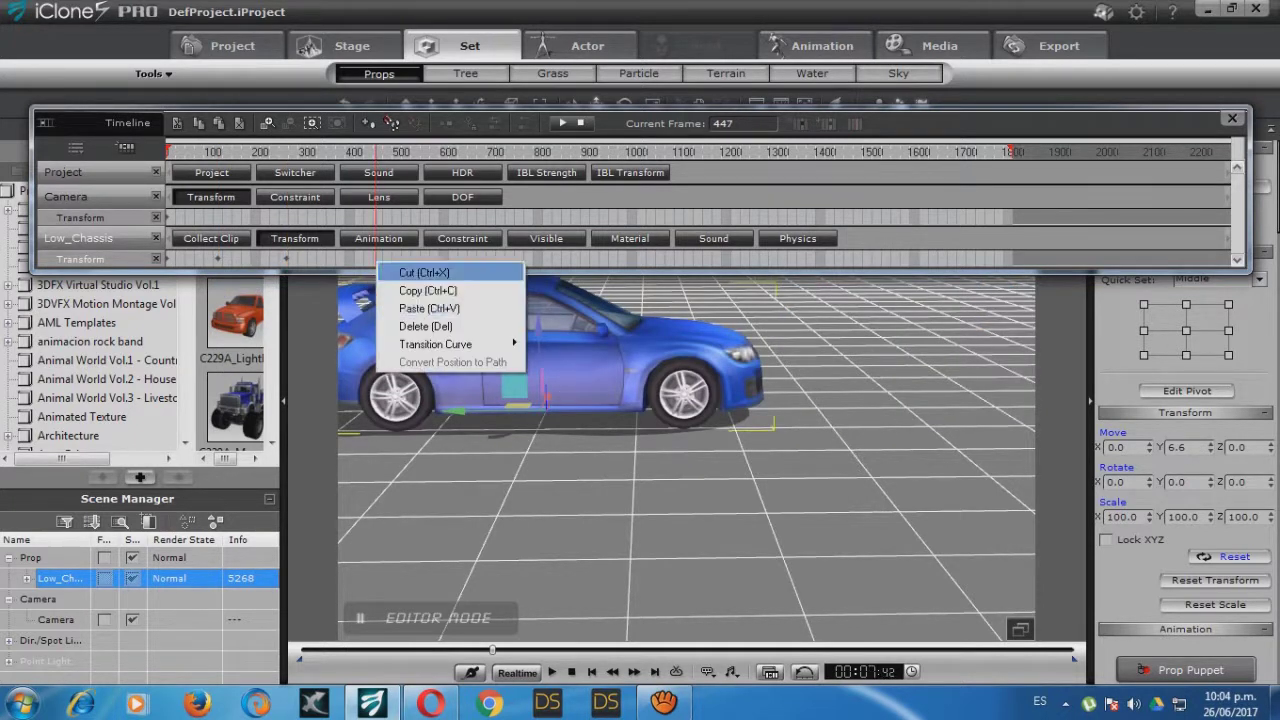
{"action": "left_click", "coordinate": [418, 304]}
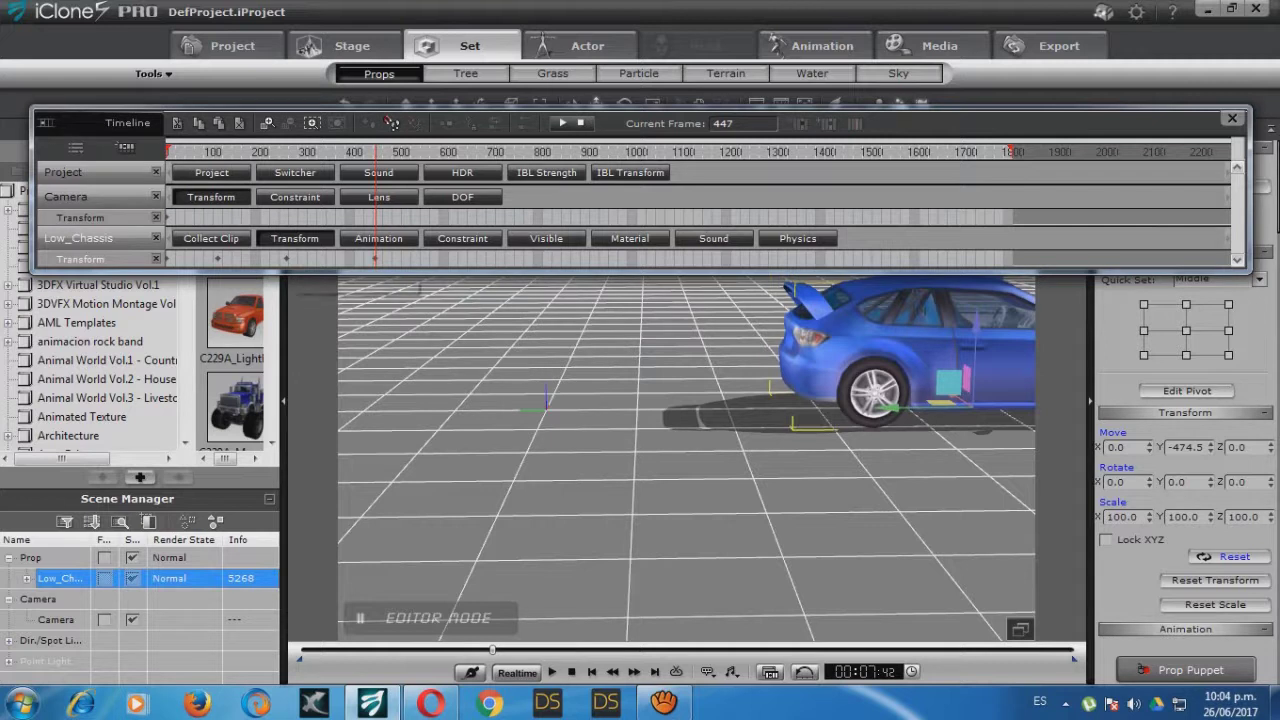
{"action": "key", "text": "space"}
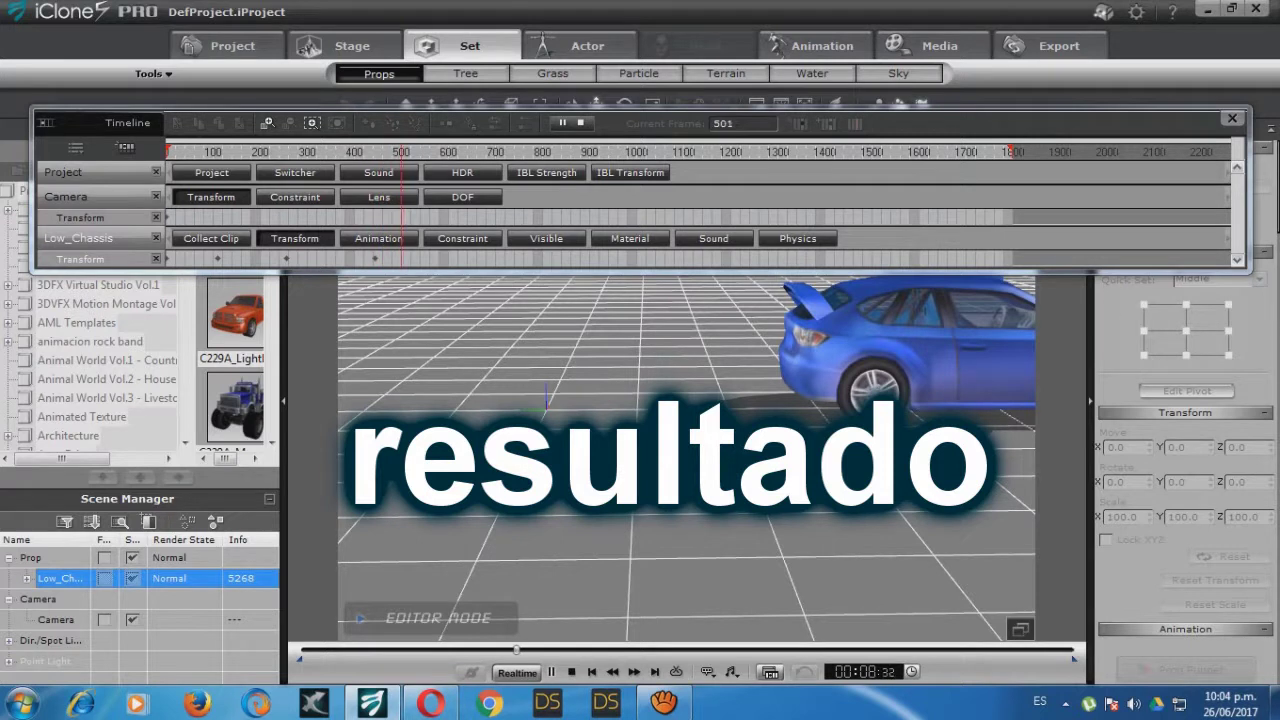
{"action": "left_click", "coordinate": [572, 672]}
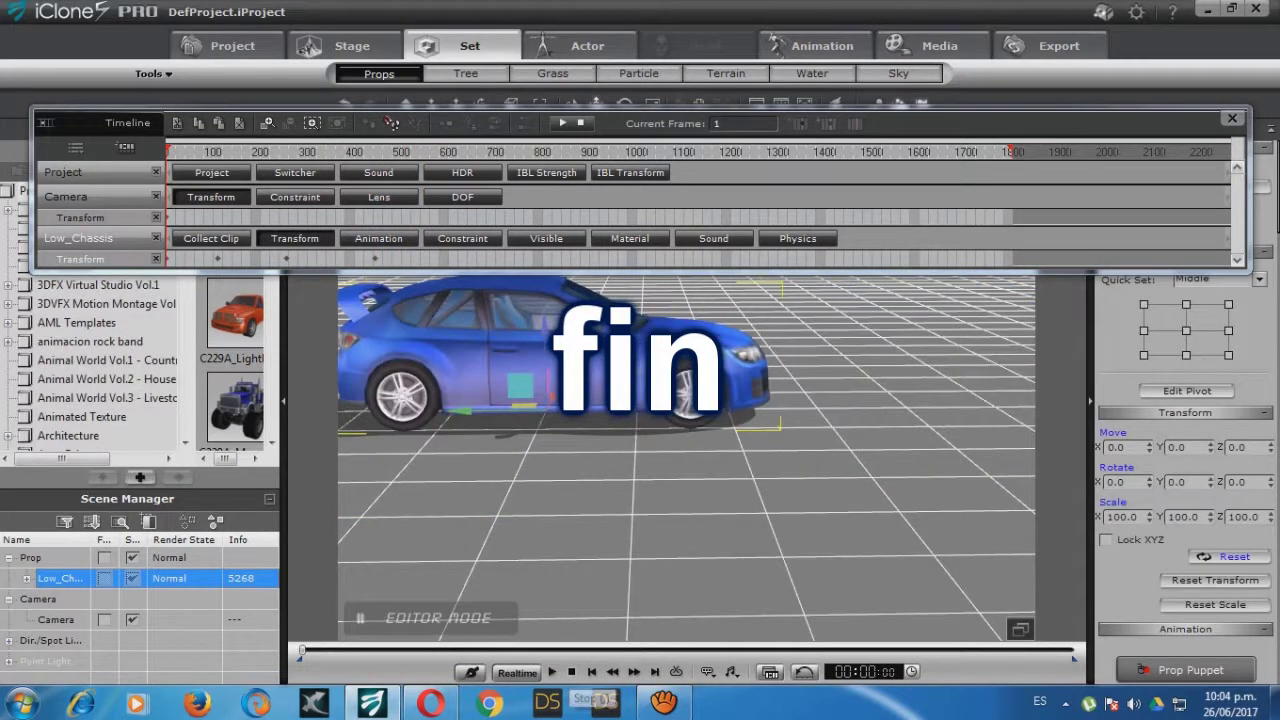